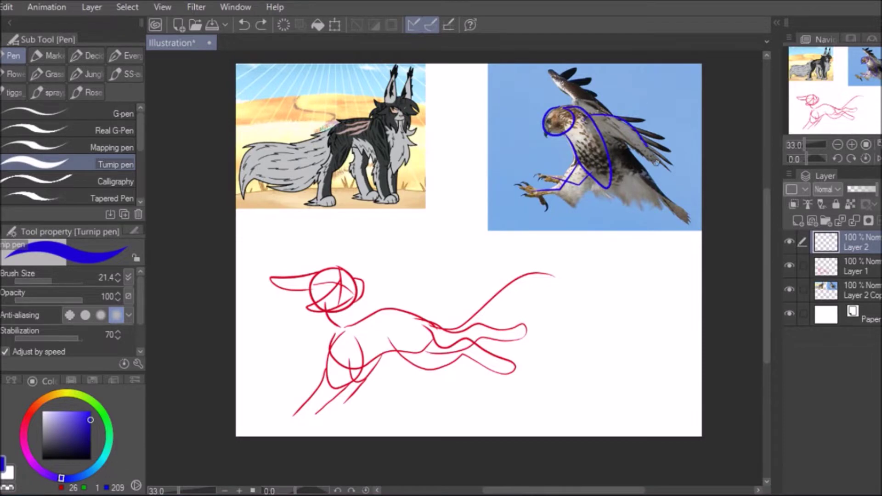
- Apply the hawk sketch's new placement and ink the hawk's eye and jagged chin feathers with the Mapping pen on the hawk line layer
key(Return)
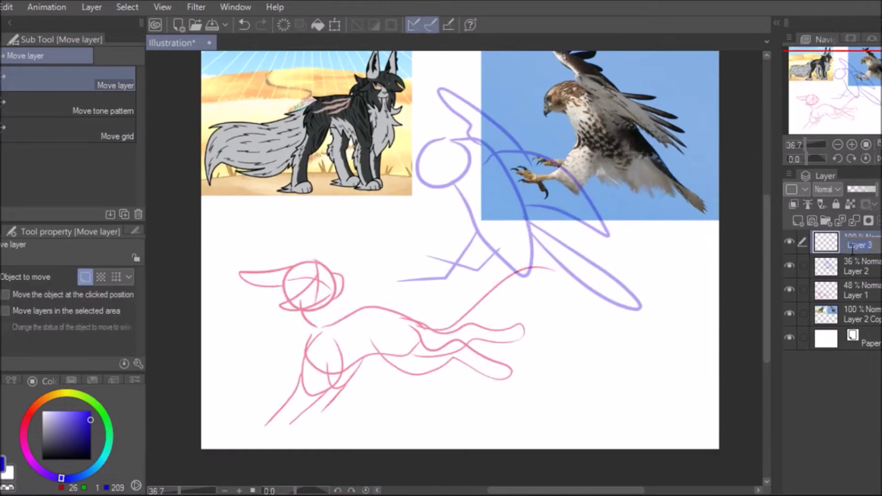
scroll(483, 103, up, 2)
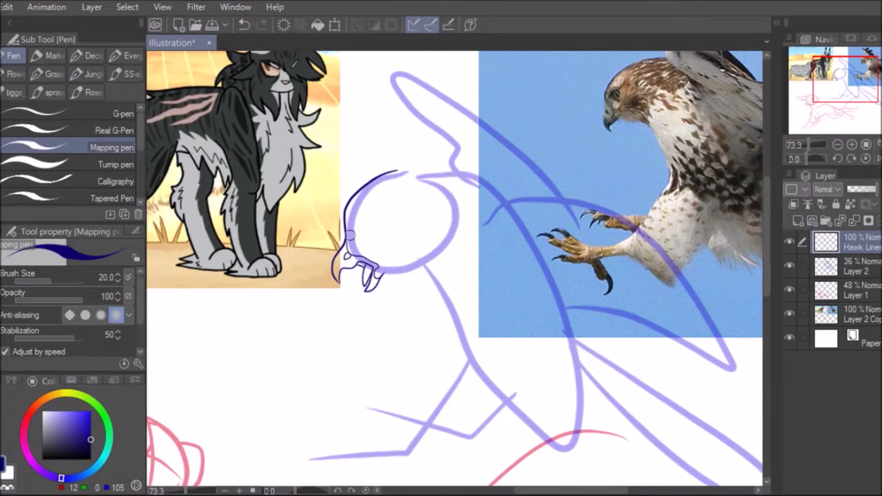
scroll(372, 225, up, 2)
mouse_move(349, 251)
mouse_down()
mouse_move(365, 280)
mouse_move(386, 229)
mouse_up()
drag(349, 294, 369, 282)
scroll(393, 289, down, 2)
scroll(282, 249, up, 1)
scroll(324, 222, down, 3)
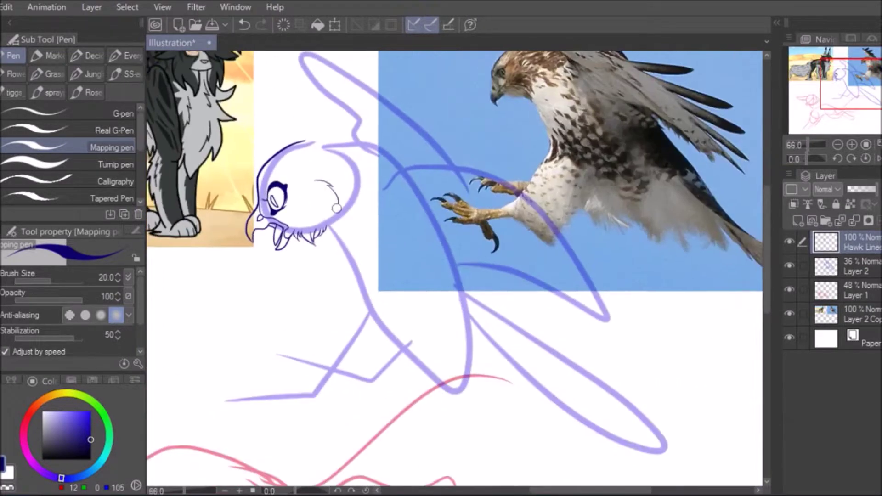
- Ink the hawk's near wing with its long upper edge, pointed flight feathers and jagged inner feather rows
scroll(324, 222, down, 1)
scroll(331, 227, up, 1)
mouse_move(347, 230)
mouse_down()
mouse_move(427, 217)
mouse_move(467, 231)
mouse_up()
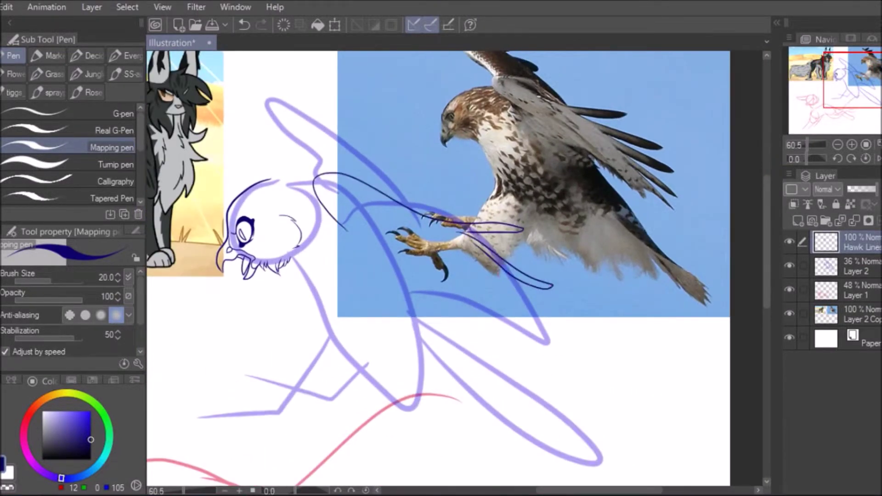
scroll(521, 307, up, 2)
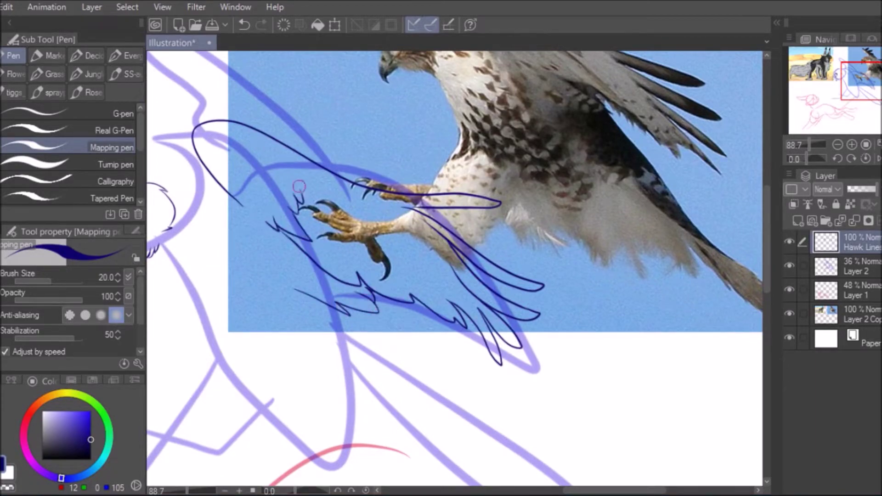
scroll(366, 277, down, 1)
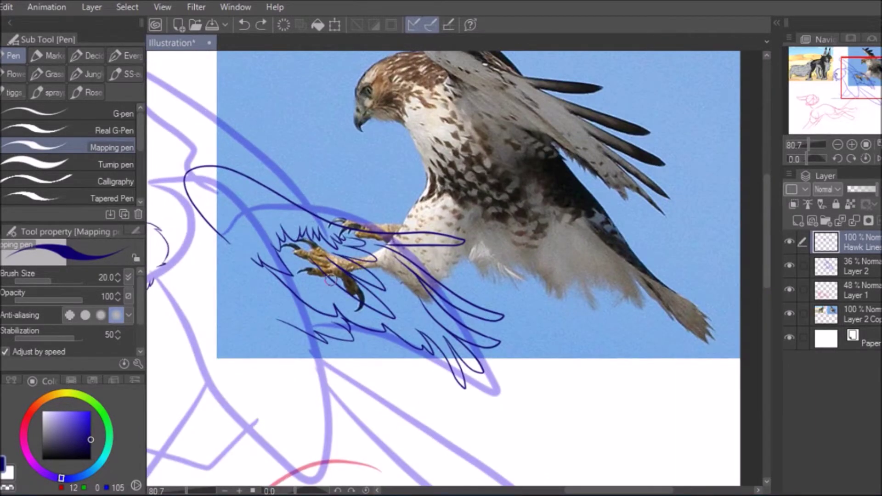
scroll(243, 253, up, 3)
drag(359, 236, 542, 257)
scroll(543, 257, down, 2)
drag(395, 243, 349, 326)
scroll(271, 278, up, 2)
drag(271, 277, 275, 291)
- Ink the hawk's chest line and near leg, giving the thigh a jagged feathered lower edge
scroll(276, 291, down, 3)
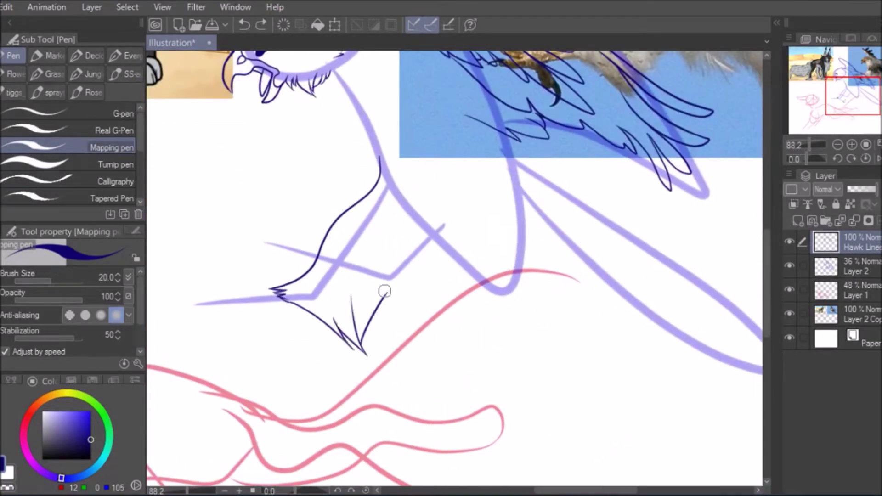
scroll(418, 264, down, 3)
scroll(395, 246, up, 4)
scroll(511, 287, down, 3)
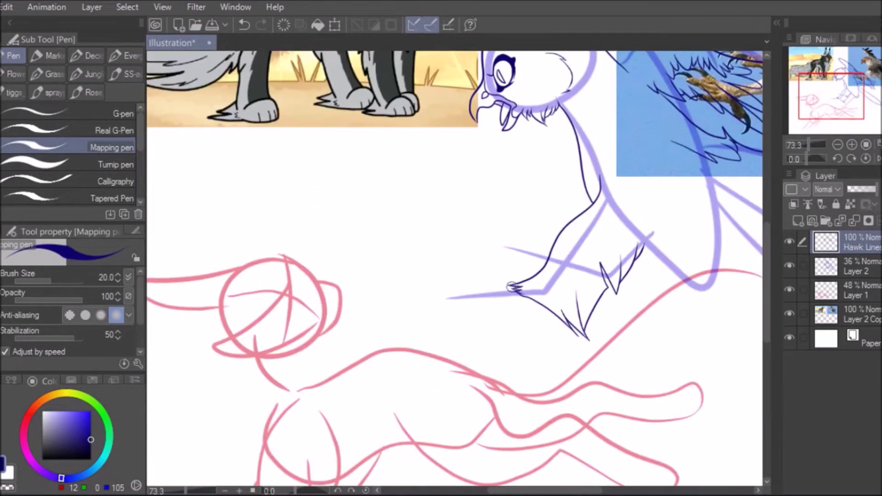
key(ctrl+z)
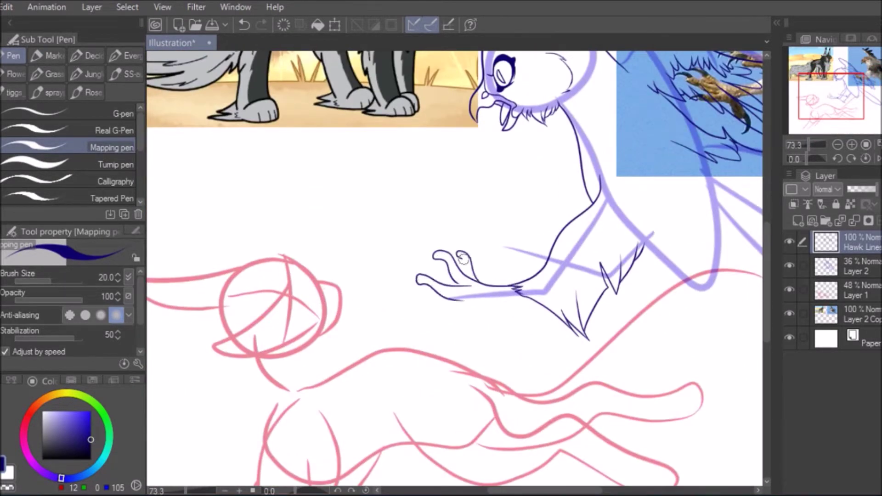
- Ink curved claws on all the toes of the hawk's near foot, undoing and redrawing the two foremost ones
scroll(520, 297, up, 4)
mouse_move(487, 317)
mouse_down()
mouse_move(534, 360)
mouse_move(492, 324)
mouse_up()
drag(258, 202, 227, 167)
drag(175, 187, 237, 200)
drag(321, 138, 245, 141)
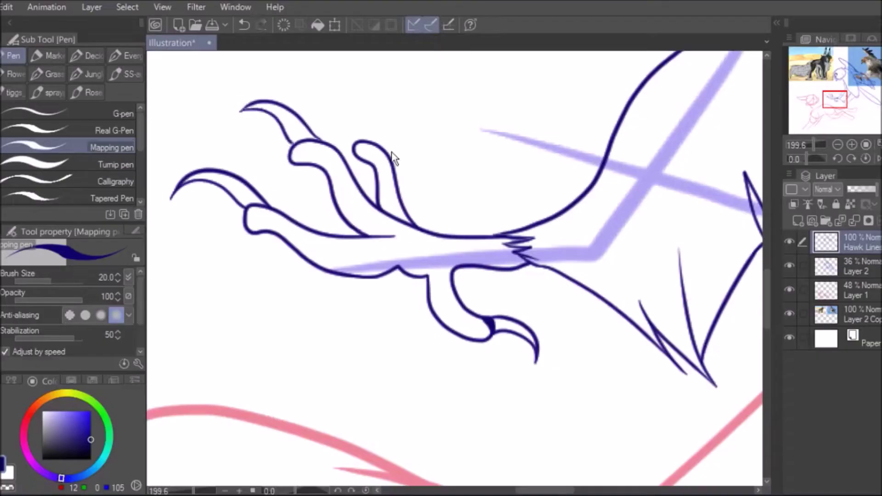
key(ctrl+z)
key(ctrl+z)
drag(170, 193, 240, 213)
mouse_move(321, 140)
mouse_down()
mouse_move(251, 136)
mouse_move(305, 144)
mouse_up()
drag(376, 140, 343, 124)
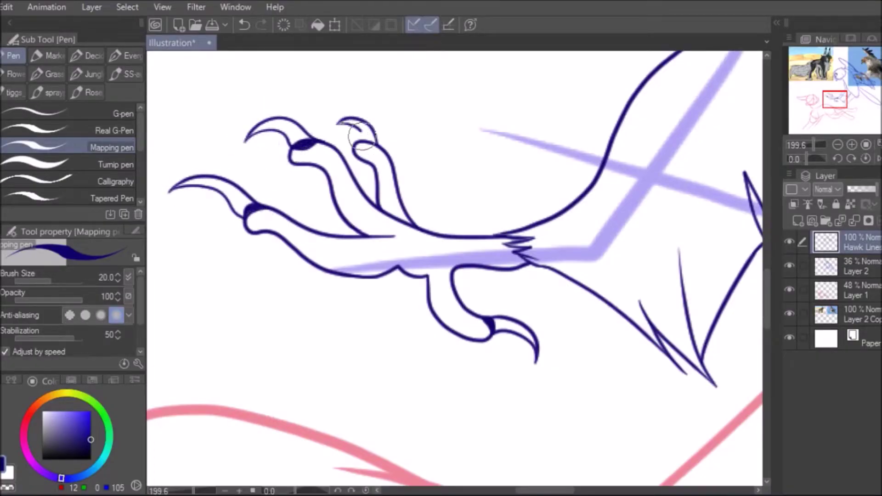
- Fill the four claws of the hawk's near foot with dark blue
key(g)
click(273, 129)
click(216, 193)
click(361, 129)
click(515, 331)
- Touch up the toe and foot lines of the hawk's near foot
key(p)
key(e)
key(p)
mouse_move(394, 269)
mouse_down()
mouse_move(275, 235)
mouse_move(407, 286)
mouse_up()
key(ctrl+z)
mouse_move(261, 241)
mouse_down()
mouse_move(331, 260)
mouse_move(403, 241)
mouse_up()
scroll(225, 464, down, 5)
- Create a new layer and ink the hawk's far foot with three toes and curved claws
key(ctrl+shift+n)
drag(431, 309, 325, 270)
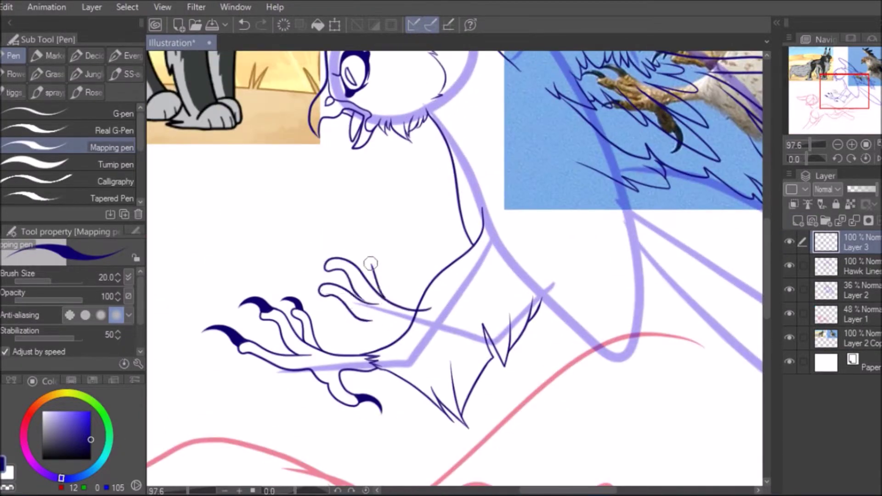
scroll(376, 318, up, 5)
drag(368, 232, 299, 207)
drag(294, 236, 221, 271)
drag(296, 294, 233, 336)
- Fill the far foot's three claws with dark blue and trim its lines where they overlap the near leg
key(g)
click(248, 305)
click(260, 246)
click(342, 221)
key(p)
key(e)
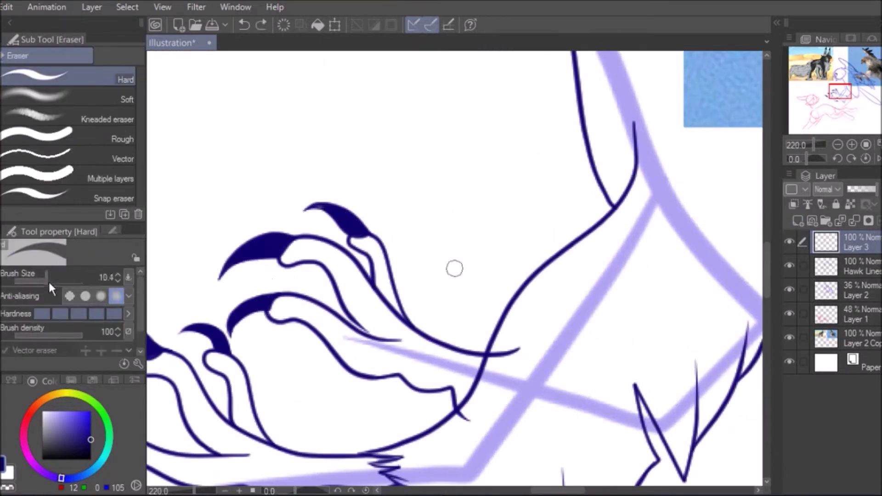
- Ink the upper edge of the hawk's tail from the wing base along the sketch
scroll(286, 202, down, 8)
scroll(456, 260, up, 4)
key(p)
mouse_move(456, 261)
mouse_down()
mouse_move(567, 354)
mouse_move(614, 368)
mouse_up()
key(ctrl+z)
key(ctrl+y)
- Ink jagged feathers along the hawk's belly from the thigh toward the tail
drag(369, 307, 361, 338)
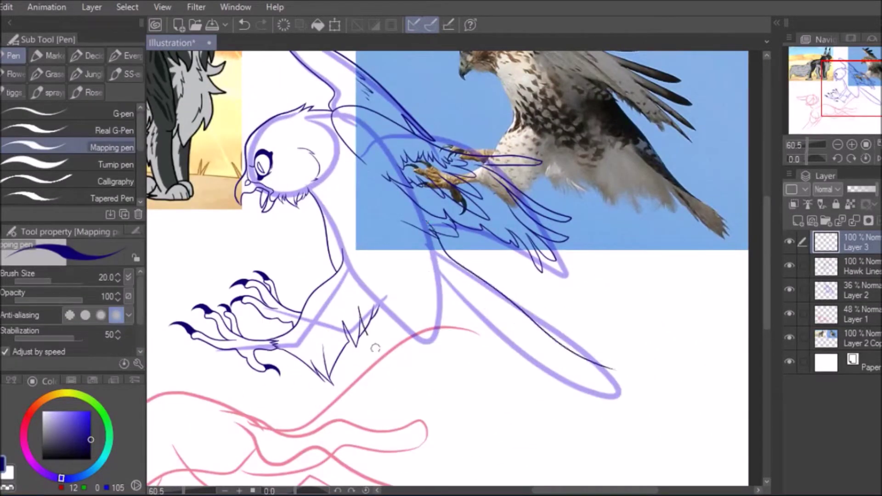
scroll(454, 336, up, 2)
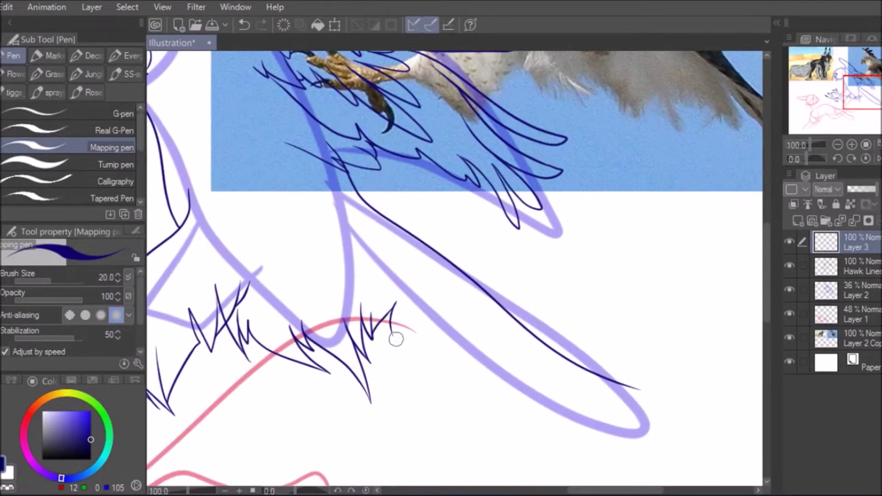
drag(426, 288, 327, 288)
- Ink the hawk's tail tip with notched feather ends and draw the long feather lines running back through the tail
mouse_move(322, 317)
mouse_down()
mouse_move(331, 340)
mouse_move(541, 404)
mouse_move(516, 395)
mouse_move(529, 388)
mouse_up()
key(e)
click(516, 386)
key(p)
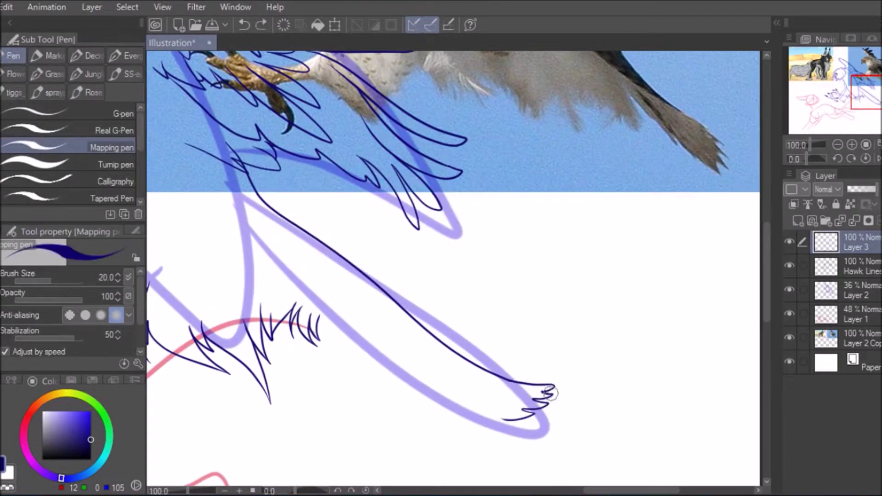
drag(477, 411, 361, 290)
drag(510, 381, 350, 306)
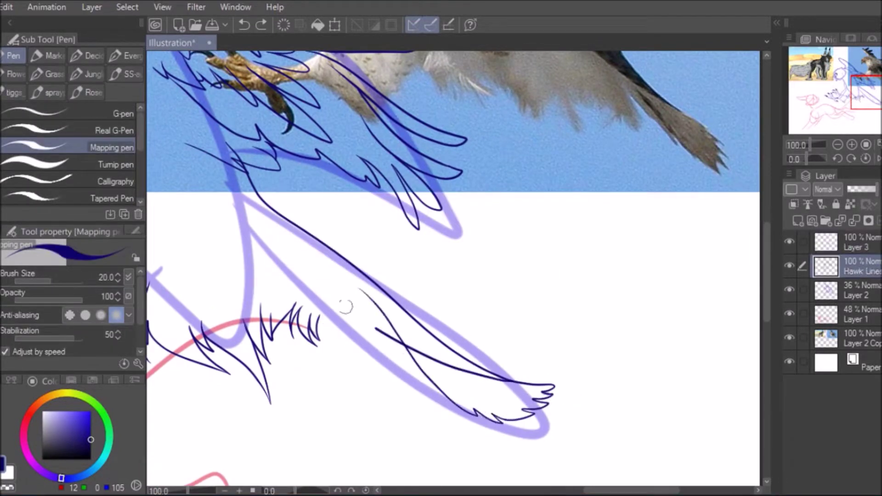
- Erase the overlapping inner tail line and ink the tail's jagged lower edge from the belly feathers
key(e)
drag(404, 343, 370, 303)
key(p)
drag(320, 313, 398, 370)
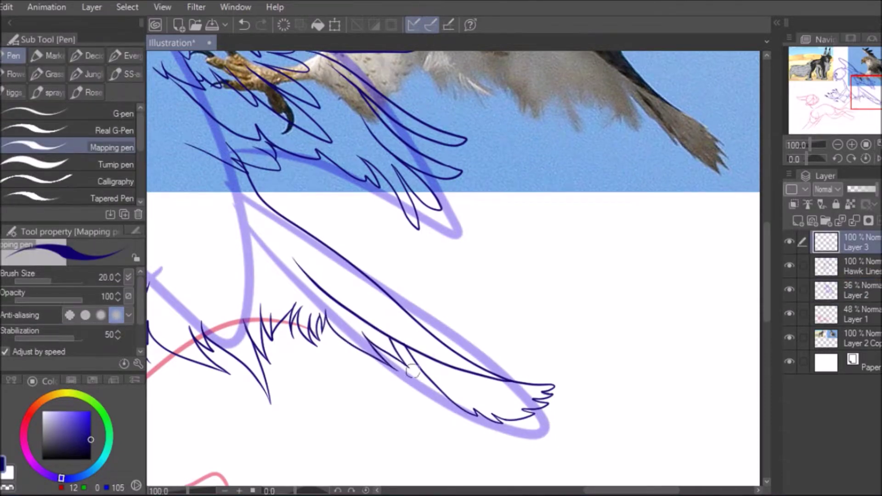
- Erase the stray and overlapping line ends on the hawk's tail and body
scroll(412, 371, down, 2)
key(e)
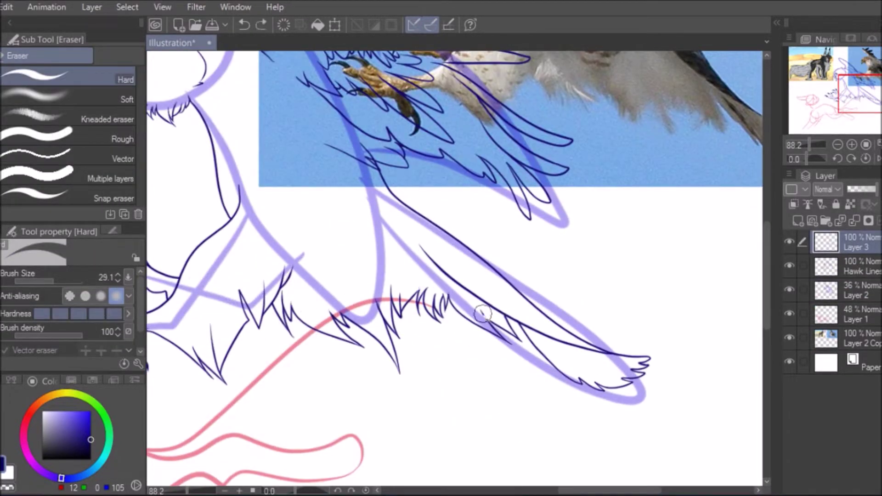
scroll(482, 314, up, 3)
ctrl+shift+click(341, 56)
scroll(473, 123, down, 3)
scroll(423, 64, up, 1)
scroll(291, 151, down, 3)
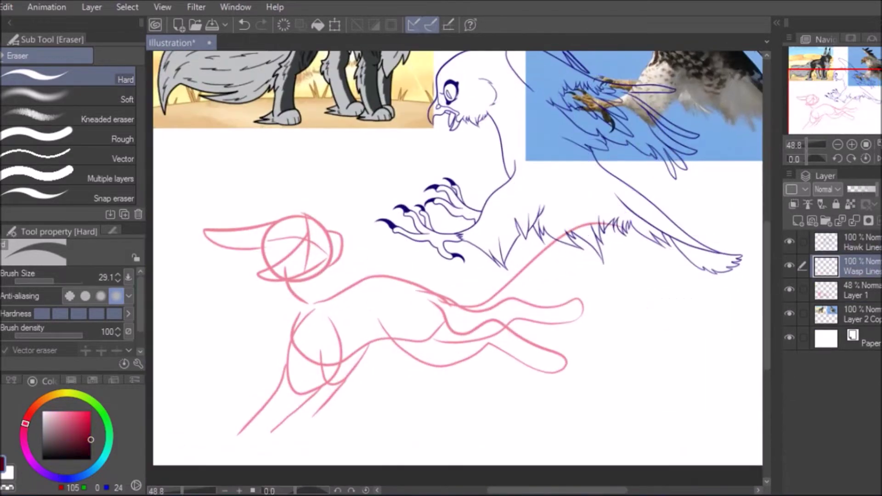
- Ink the canine's head fur and forelock in dark red over its sketch on the Wasp line layer
scroll(368, 230, up, 3)
key(p)
drag(345, 363, 348, 409)
scroll(353, 401, up, 3)
mouse_move(397, 338)
mouse_down()
mouse_move(408, 309)
mouse_move(427, 321)
mouse_up()
- Add a new layer and ink the canine's tufted near ear and the flowing fur behind its neck
click(800, 222)
mouse_move(216, 363)
mouse_down()
mouse_move(195, 405)
mouse_move(239, 362)
mouse_move(248, 382)
mouse_up()
key(e)
key(p)
scroll(287, 326, down, 3)
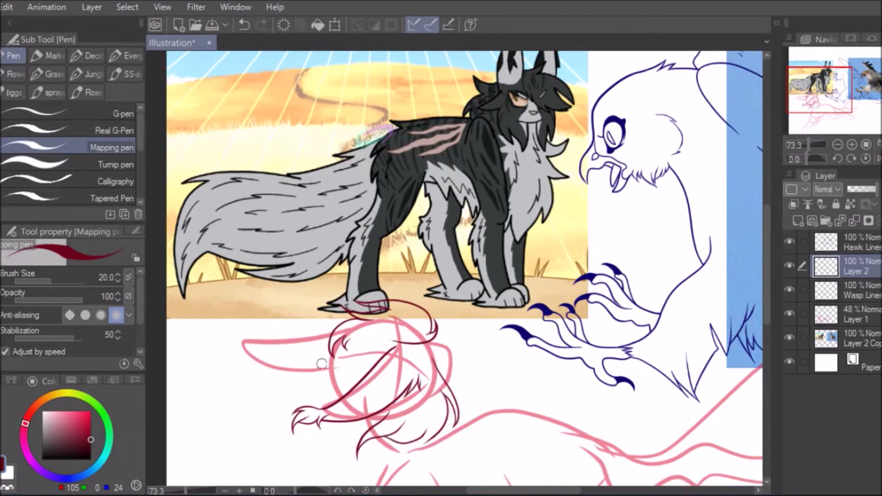
scroll(346, 367, down, 1)
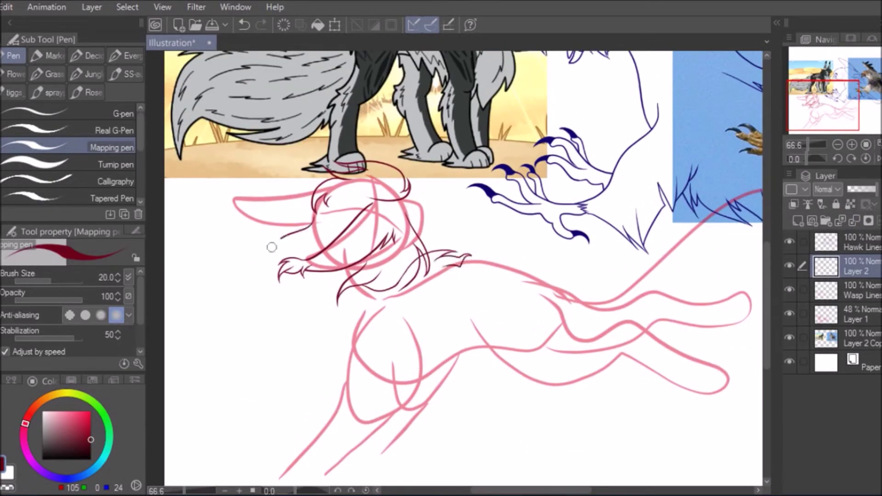
- Ink the canine's chest contour with fur tufts and erase the lines crossing the neck fur tuft
drag(283, 316, 337, 359)
scroll(340, 394, up, 2)
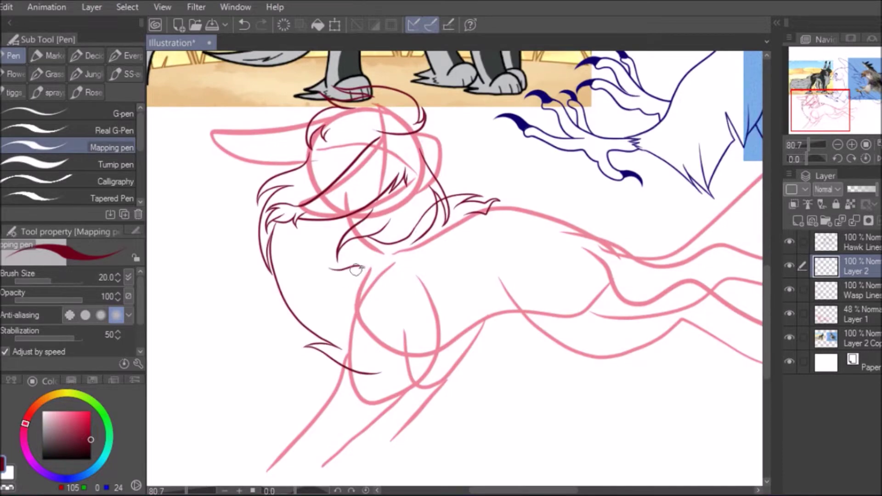
key(e)
drag(428, 216, 443, 232)
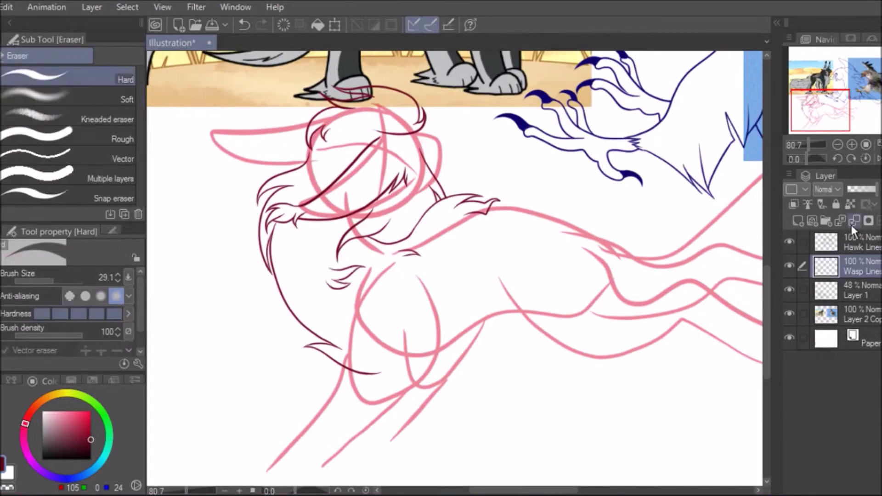
- Ink the outline of the canine's long far ear and erase the lines overlapping around the head
key(p)
scroll(252, 151, up, 5)
drag(337, 122, 220, 142)
drag(246, 192, 416, 221)
key(e)
drag(409, 158, 441, 158)
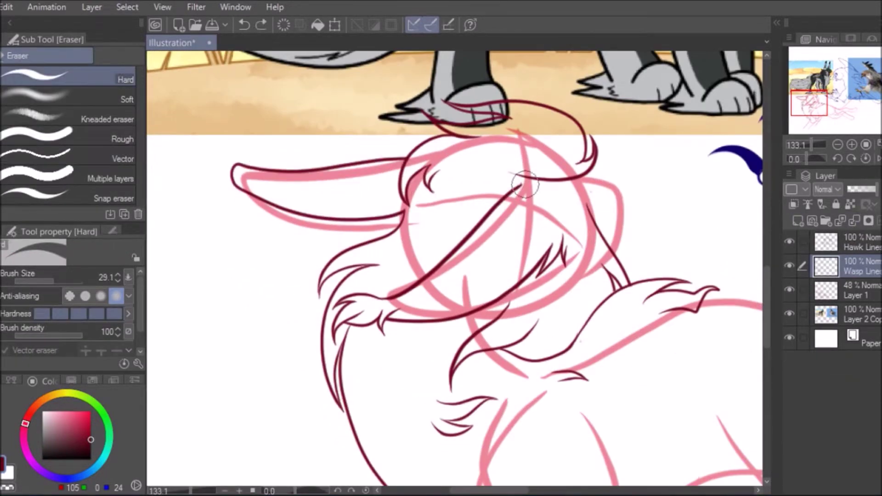
- Finish the far ear with a fur tuft at its tip and erase the ear outline beneath it
key(p)
key(e)
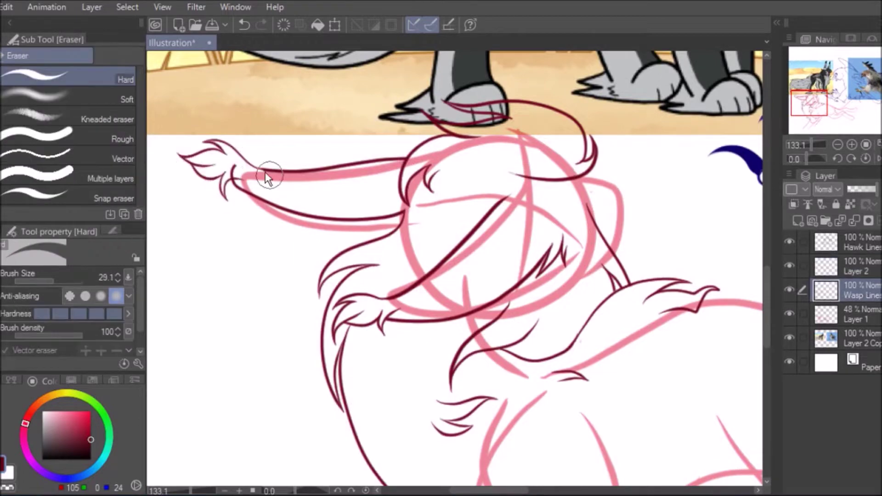
drag(250, 181, 275, 170)
- Ink the canine's muzzle with its nose and open mouth, cleaning up the strokes
key(p)
drag(580, 173, 378, 195)
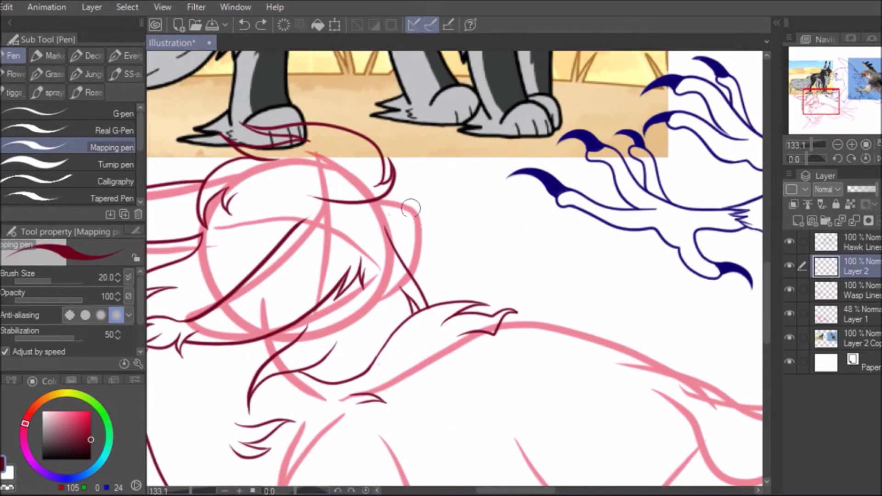
mouse_move(416, 212)
mouse_down()
mouse_move(406, 241)
mouse_move(420, 286)
mouse_move(390, 252)
mouse_move(416, 248)
mouse_up()
key(e)
key(p)
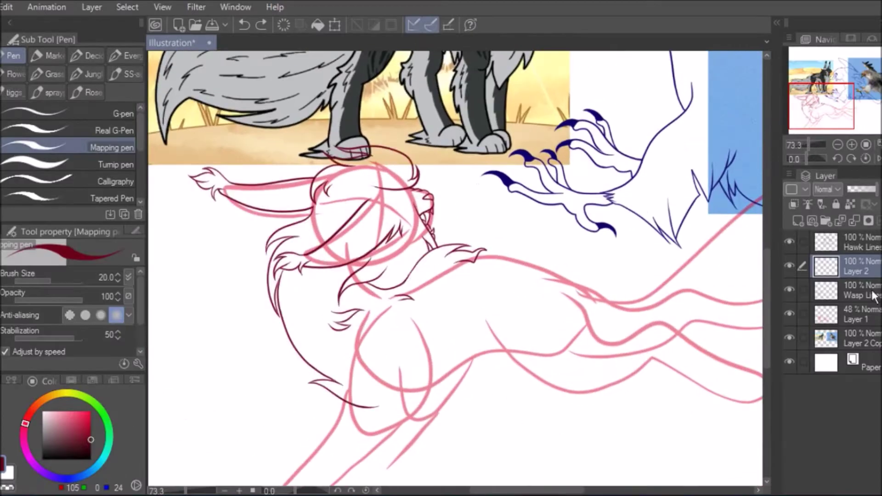
key(ctrl+plus)
key(ctrl+plus)
key(ctrl+plus)
key(ctrl+plus)
key(k)
key(e)
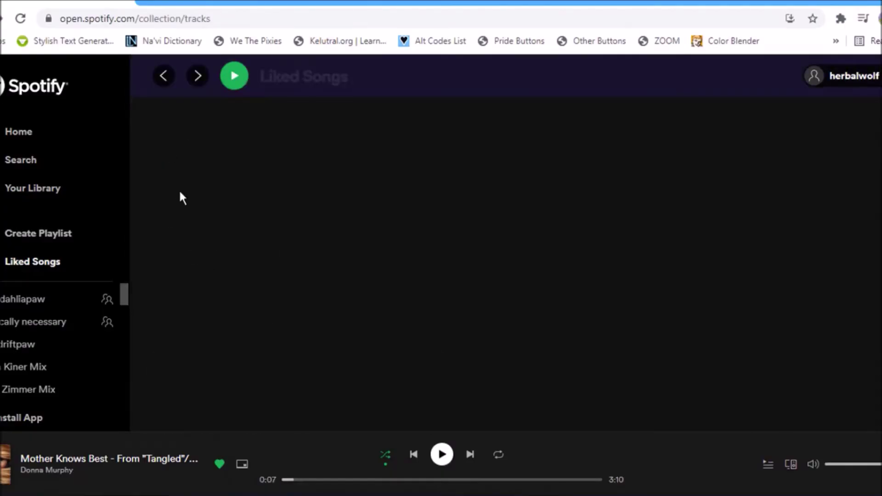
click(170, 256)
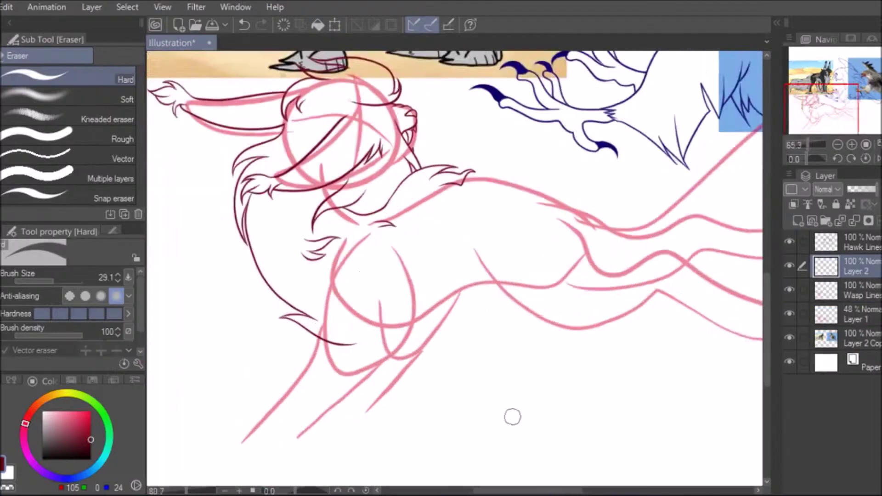
- Ink the canine's near foreleg with fur tufts at the elbow and merge its layer into the Wasp line layer
key(p)
mouse_move(353, 208)
mouse_down()
mouse_move(296, 298)
mouse_move(325, 396)
mouse_up()
key(ctrl+plus)
mouse_move(471, 166)
mouse_down()
mouse_move(514, 236)
mouse_move(436, 242)
mouse_move(408, 335)
mouse_move(276, 412)
mouse_up()
drag(255, 246, 246, 252)
key(ctrl+minus)
key(e)
key(ctrl+e)
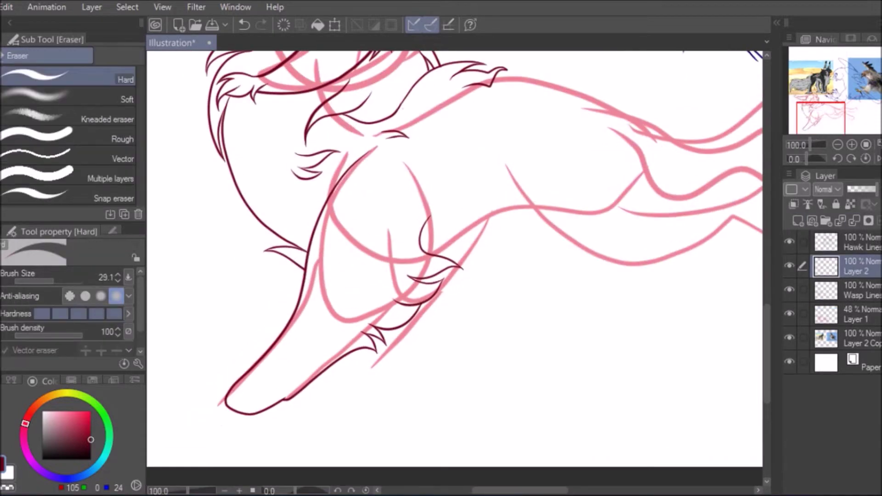
- Add a new layer and ink the upper and lower contours of the canine's near hind leg and paw
click(798, 221)
key(p)
drag(349, 317, 689, 358)
drag(492, 285, 680, 331)
key(ctrl+minus)
key(ctrl+plus)
- Ink the canine's back contour and add fur tufts along the rump and haunch
key(e)
key(p)
drag(452, 301, 472, 300)
mouse_move(232, 193)
mouse_down()
mouse_move(266, 192)
mouse_move(317, 209)
mouse_move(331, 229)
mouse_up()
drag(340, 255, 374, 254)
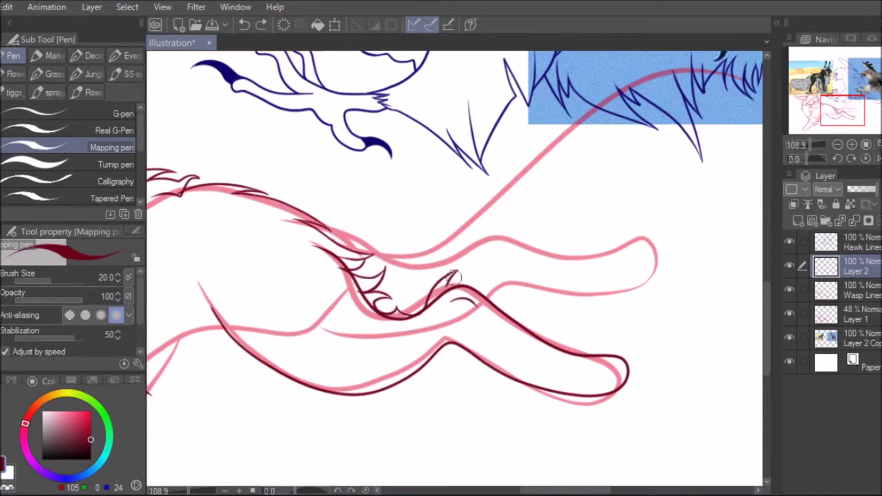
- Add fur tufts at the hind leg's hock and heel and draw the toes of the hind paw
key(ctrl+plus)
drag(365, 160, 403, 223)
drag(468, 267, 535, 237)
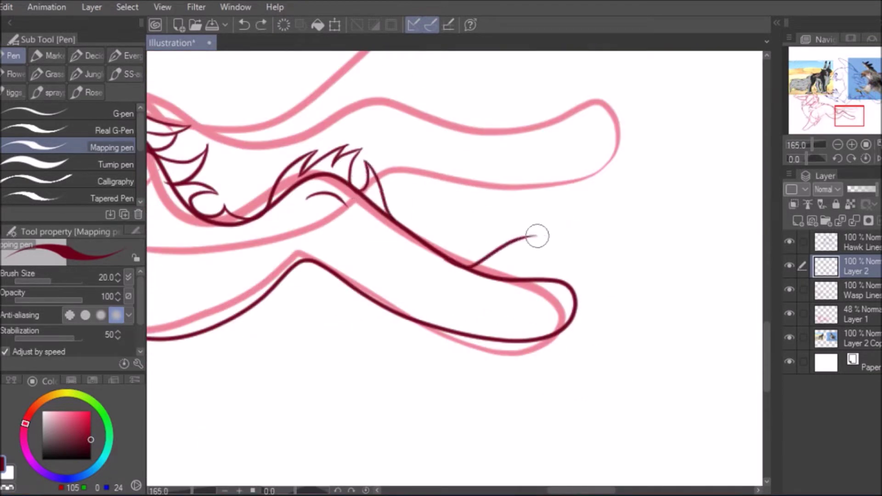
drag(590, 241, 564, 269)
drag(480, 296, 503, 317)
- Erase the hind leg contour beneath the paw, hock and haunch tufts on the Wasp line layer and Layer 2
click(857, 289)
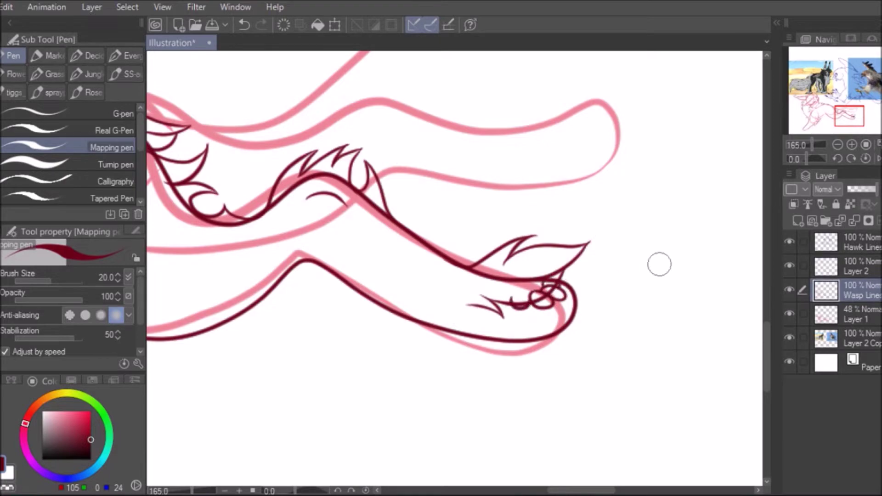
key(e)
drag(556, 289, 473, 271)
click(858, 267)
mouse_move(367, 193)
mouse_down()
mouse_move(272, 207)
mouse_move(183, 202)
mouse_up()
key(p)
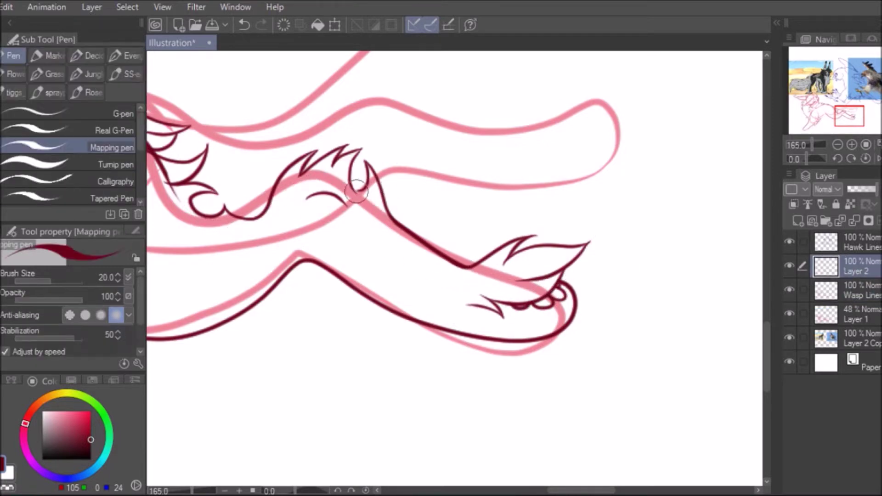
- Ink curved fur tufts between the canine's near foreleg and the front end of its belly line
scroll(363, 204, down, 4)
key(e)
key(p)
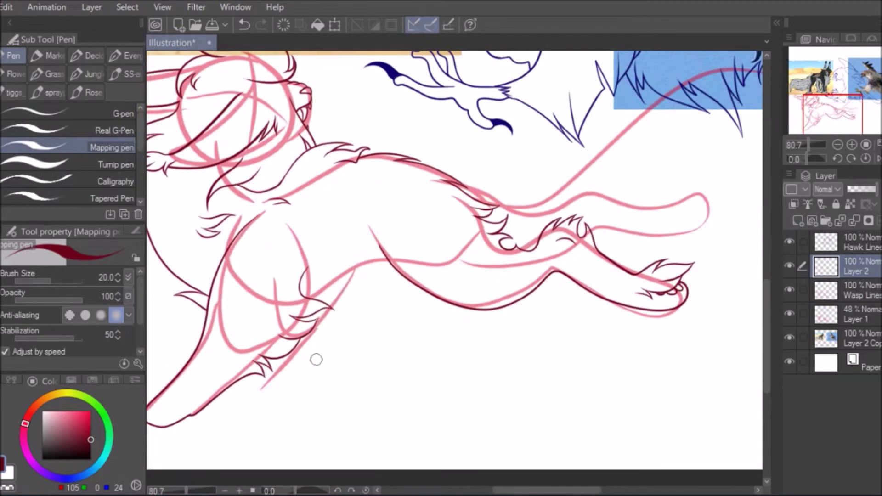
drag(348, 300, 381, 276)
drag(401, 276, 413, 263)
key(e)
key(ctrl+z)
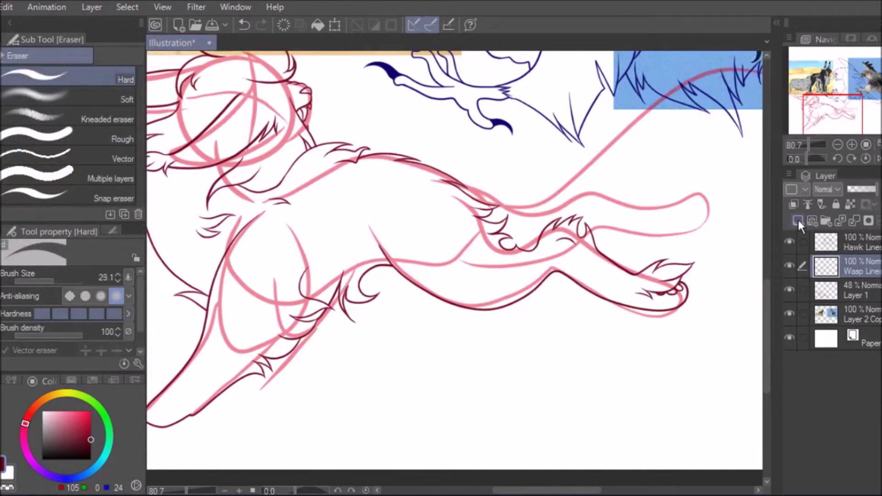
- Add a new layer and ink the contours of the canine's far hind leg and paw
key(p)
scroll(471, 449, up, 3)
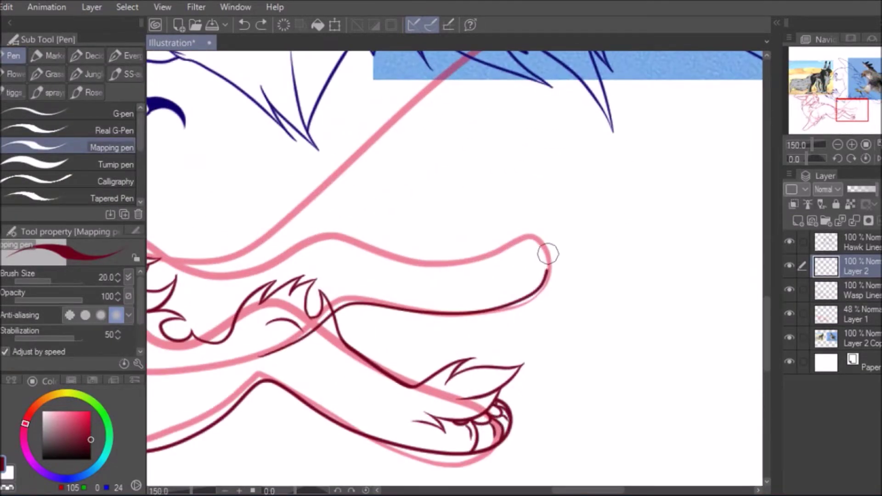
scroll(364, 221, down, 2)
scroll(365, 221, up, 2)
mouse_move(423, 397)
mouse_down()
mouse_move(634, 364)
mouse_move(652, 354)
mouse_move(229, 281)
mouse_up()
key(e)
key(p)
- Ink the canine's large bushy tail arching up behind the hawk, with a hooked tip and fur spikes along its edges
scroll(290, 317, down, 2)
mouse_move(362, 278)
mouse_down()
mouse_move(230, 260)
mouse_move(361, 218)
mouse_up()
scroll(392, 167, down, 1)
mouse_move(358, 255)
mouse_down()
mouse_move(412, 160)
mouse_move(598, 142)
mouse_move(614, 276)
mouse_up()
drag(480, 225, 615, 277)
mouse_move(549, 262)
mouse_down()
mouse_move(441, 285)
mouse_move(479, 305)
mouse_up()
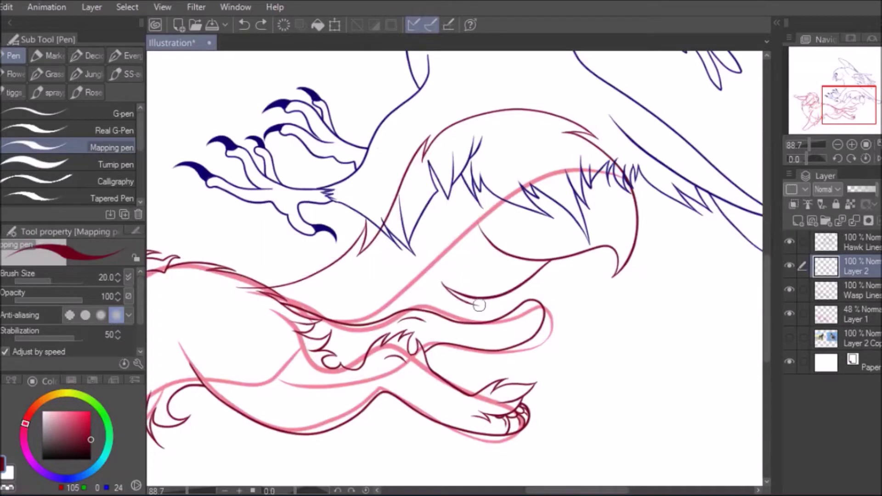
- Add a fur tuft at the far hind leg's hock and erase the overlapping rump contour on the Wasp line layer
drag(423, 319, 303, 356)
key(e)
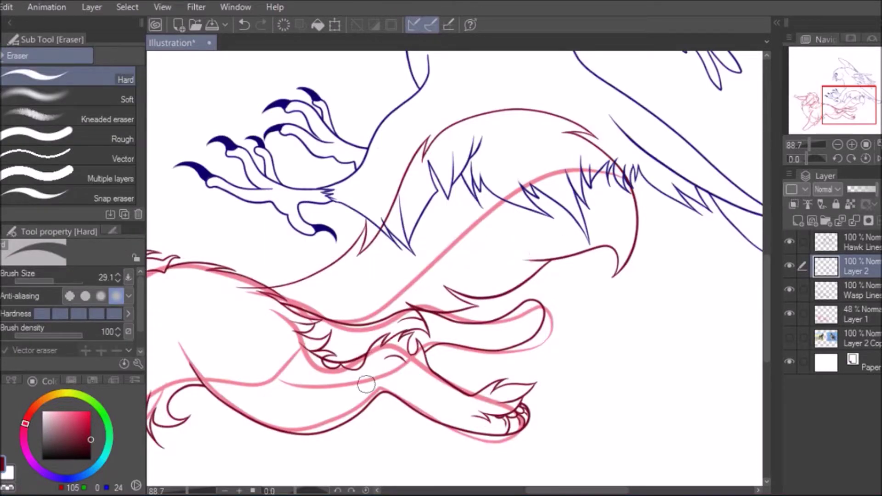
click(863, 294)
drag(285, 309, 395, 324)
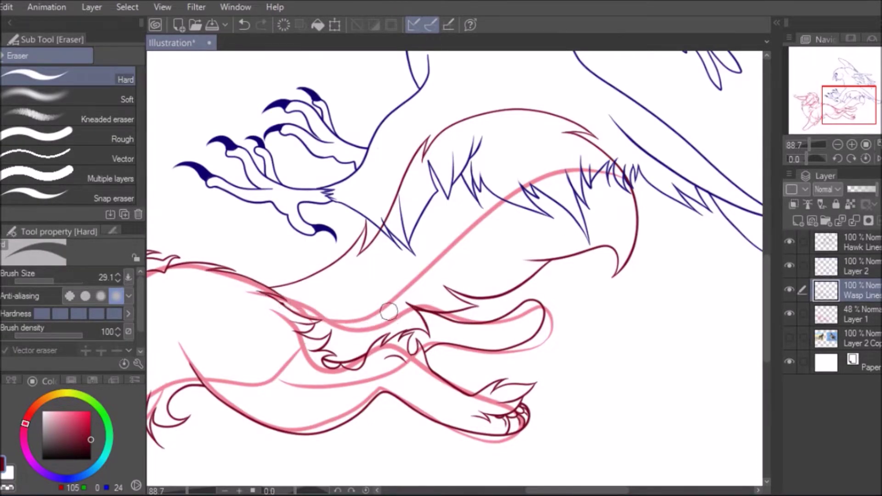
scroll(305, 324, up, 5)
scroll(324, 142, down, 4)
- Ink fur tufts and toes on the far hind paw on a new layer, erasing the leg contour underneath
click(797, 221)
key(p)
drag(488, 332, 511, 290)
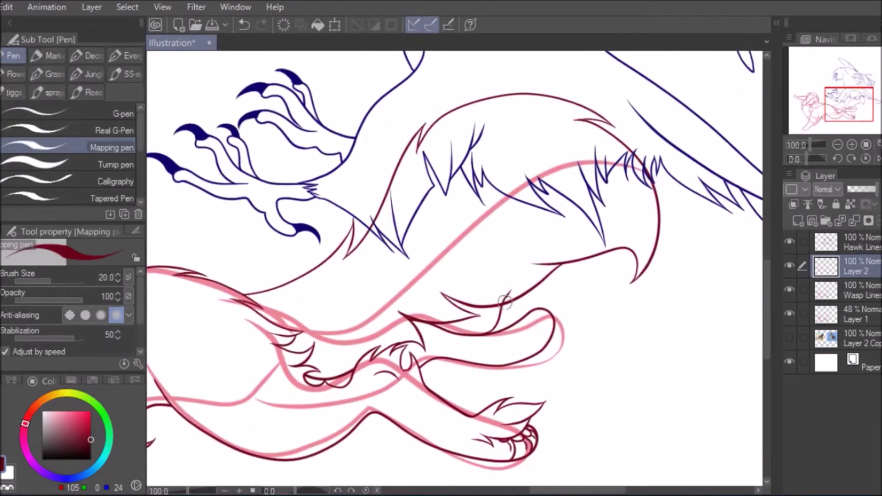
key(e)
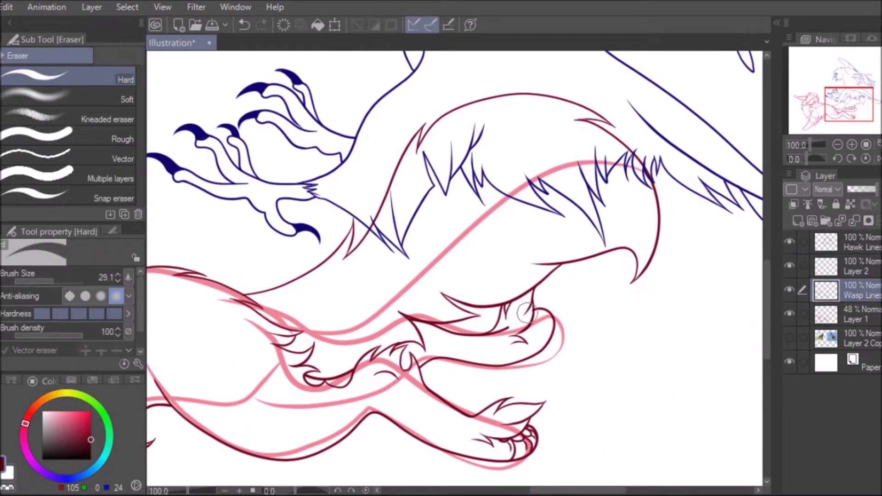
key(ctrl+z)
key(p)
scroll(526, 321, up, 2)
key(ctrl+shift+n)
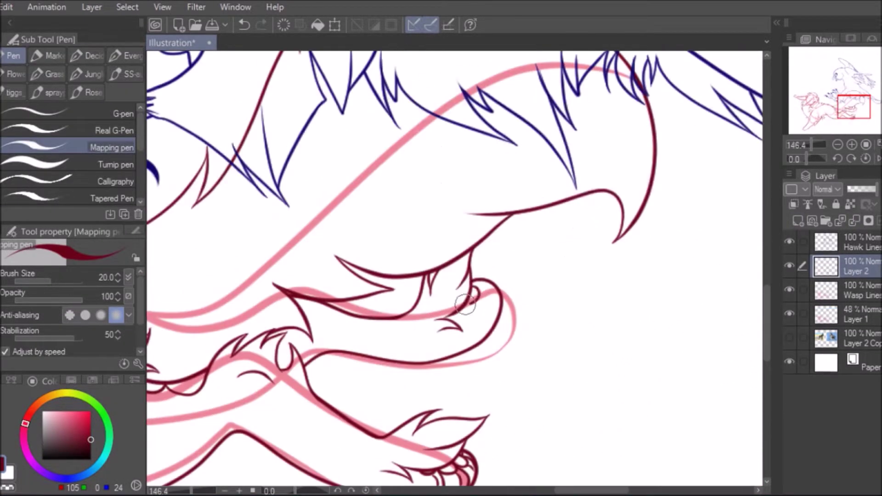
- Ink the canine's far foreleg behind the near one, including the fur along its rear edge
scroll(481, 300, down, 3)
scroll(239, 398, up, 1)
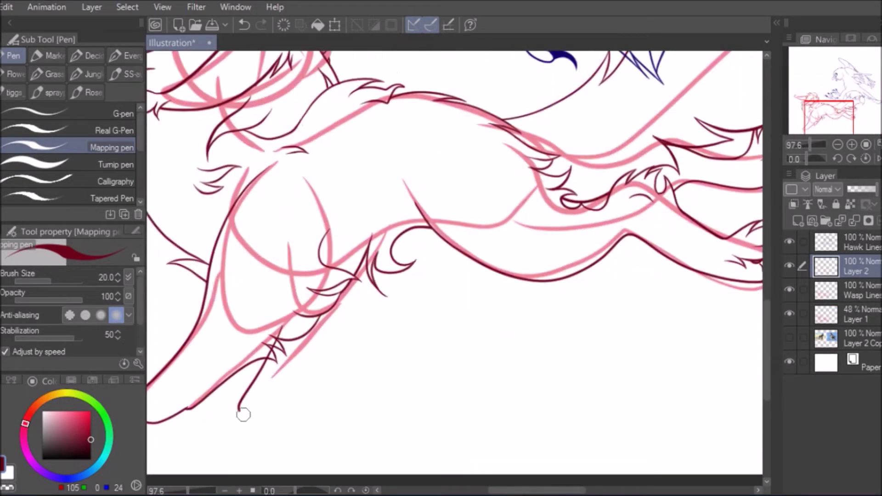
drag(379, 333, 332, 338)
key(e)
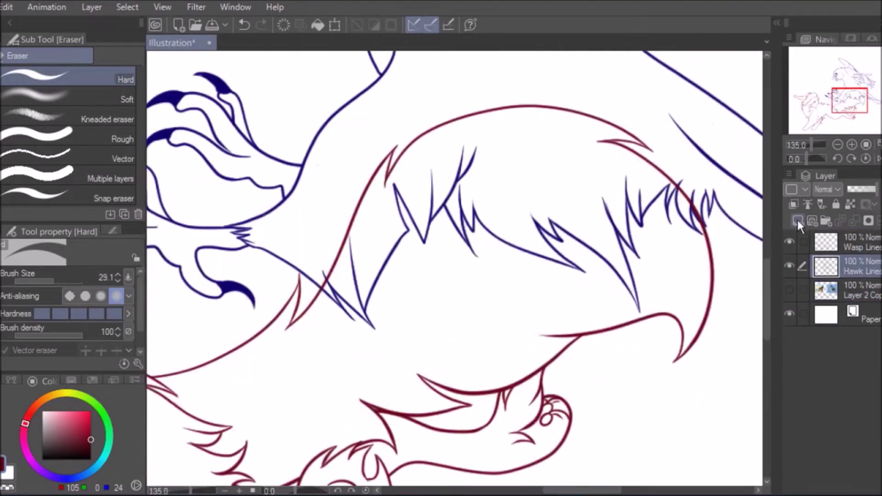
- Auto-select and fill the hawk's silhouette with blue and the canine's with red on their own colour layers
key(w)
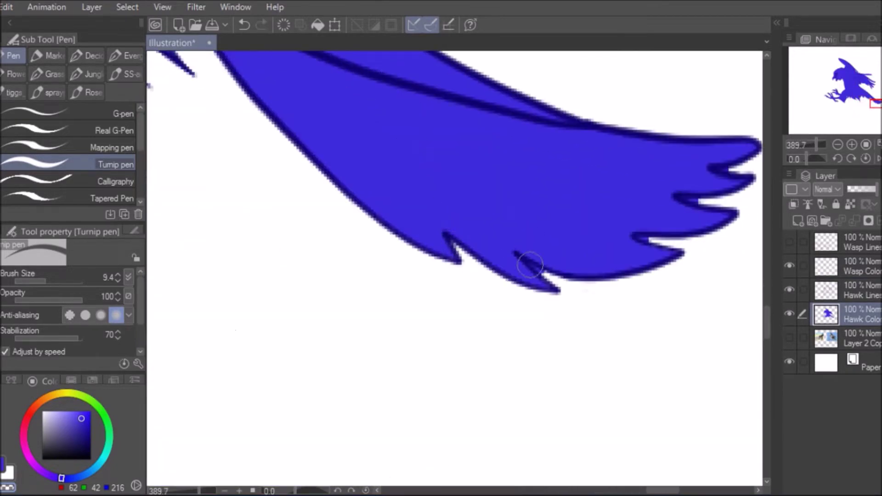
scroll(583, 354, down, 5)
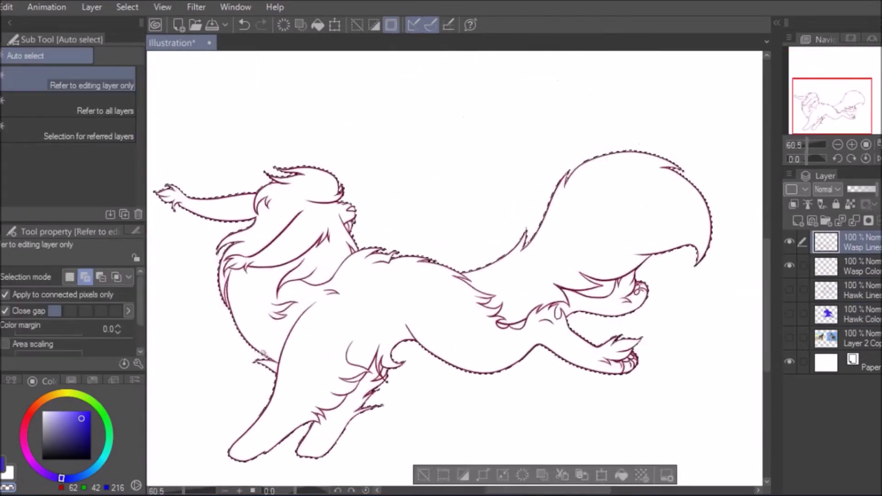
scroll(753, 197, up, 4)
scroll(753, 197, down, 3)
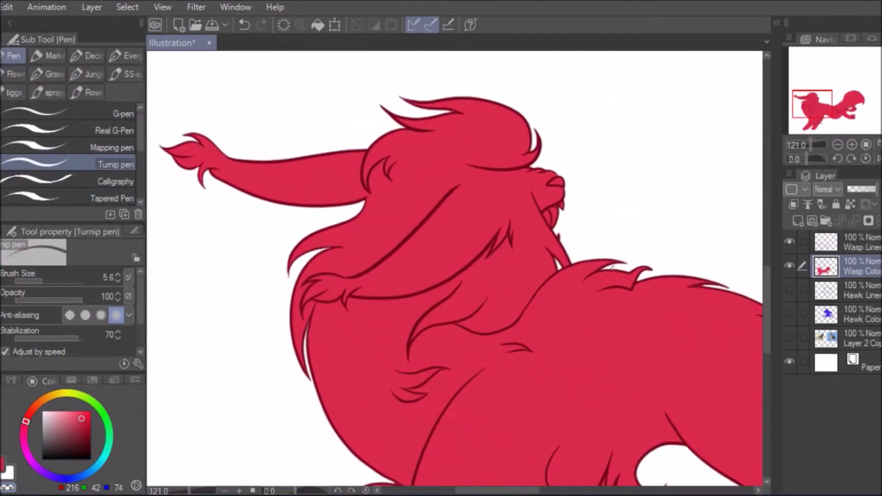
- Recolour the canine's base fill dark grey and its line art near-black
scroll(455, 266, down, 5)
scroll(454, 267, up, 3)
scroll(546, 285, down, 3)
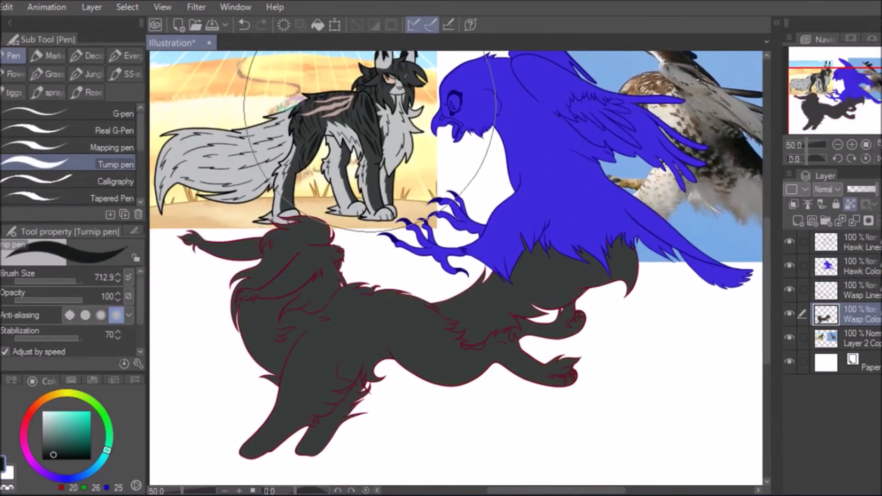
mouse_move(413, 368)
mouse_down()
mouse_move(294, 441)
mouse_move(275, 432)
mouse_up()
- Add a layer clipped to the canine's colour layer and outline near-black markings along the hair, neck and back
key(ctrl+shift+n)
scroll(374, 278, up, 5)
drag(374, 278, 287, 298)
scroll(305, 313, down, 1)
mouse_move(216, 237)
mouse_down()
mouse_move(229, 317)
mouse_move(419, 287)
mouse_up()
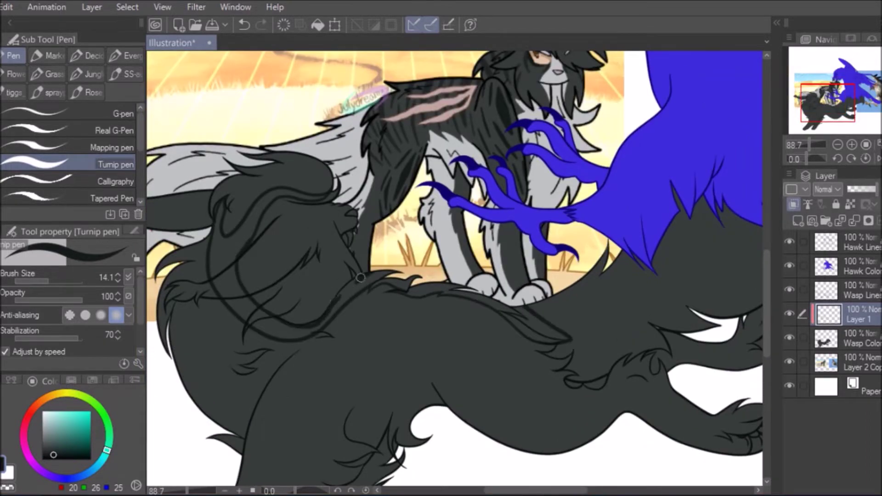
- Fill the near-black hair, neck and back markings and erase notches into their edges
key(e)
scroll(216, 282, up, 3)
key(ctrl+z)
key(ctrl+y)
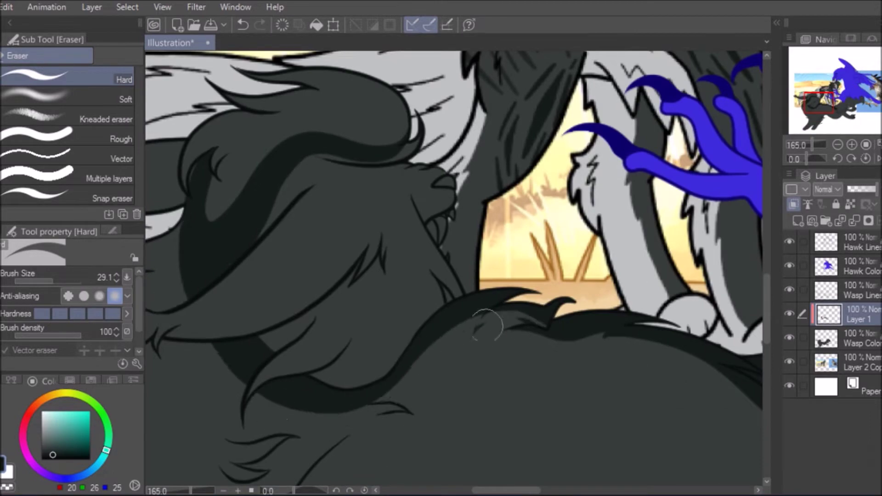
drag(569, 248, 351, 262)
key(ctrl+y)
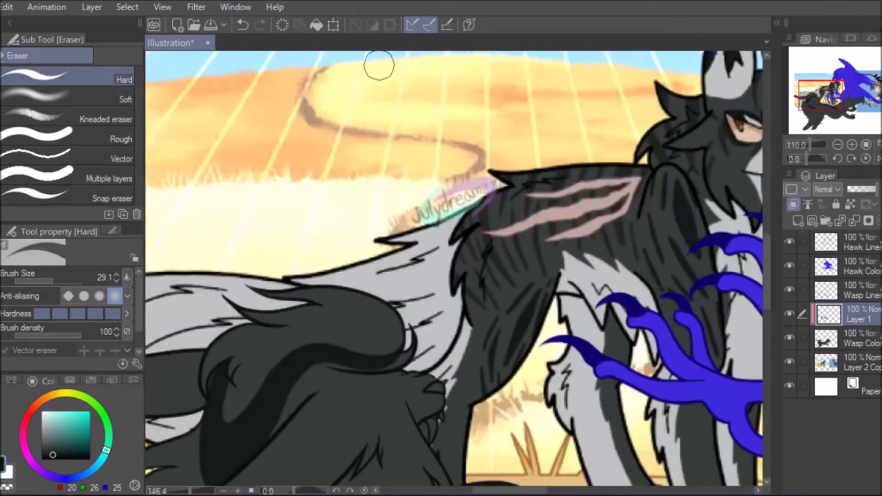
- Extend the near-black markings over the canine's mane, cheek fur and upper chest with the Turnip pen and Fill
key(p)
scroll(345, 270, up, 1)
key(g)
key(p)
key(alt+bracketright)
scroll(297, 279, down, 4)
scroll(385, 312, up, 1)
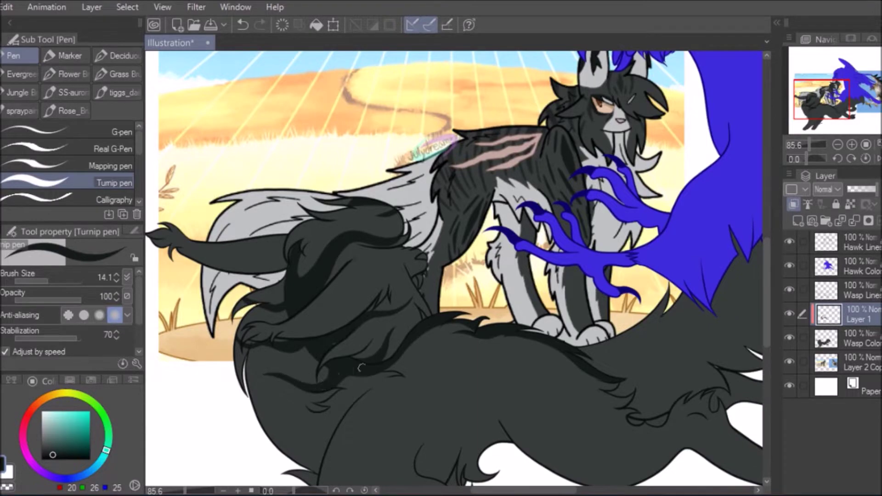
- Draw near-black stripes across the canine's shoulder and fill a dark patch on the upper near foreleg
drag(354, 436, 376, 368)
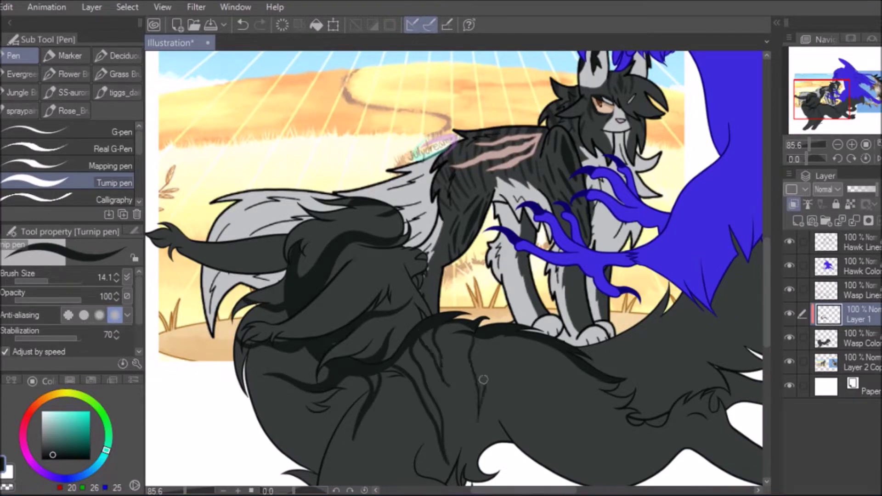
scroll(404, 388, down, 3)
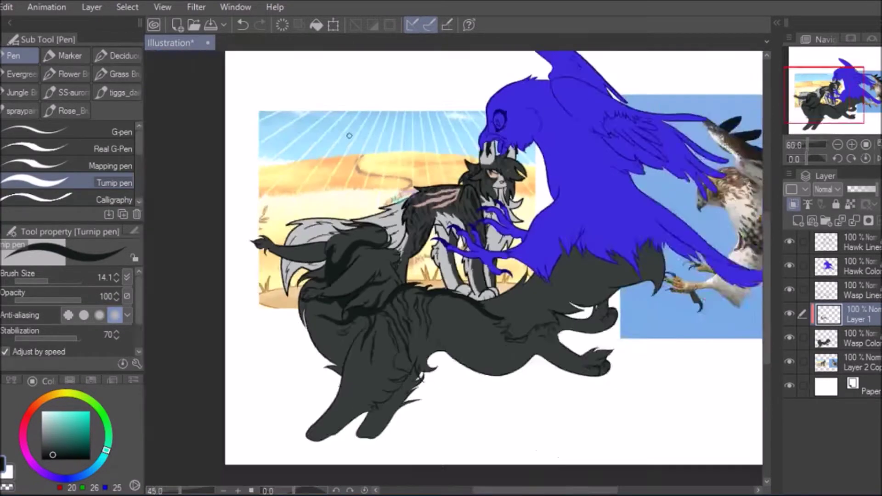
scroll(351, 353, up, 4)
key(g)
click(329, 343)
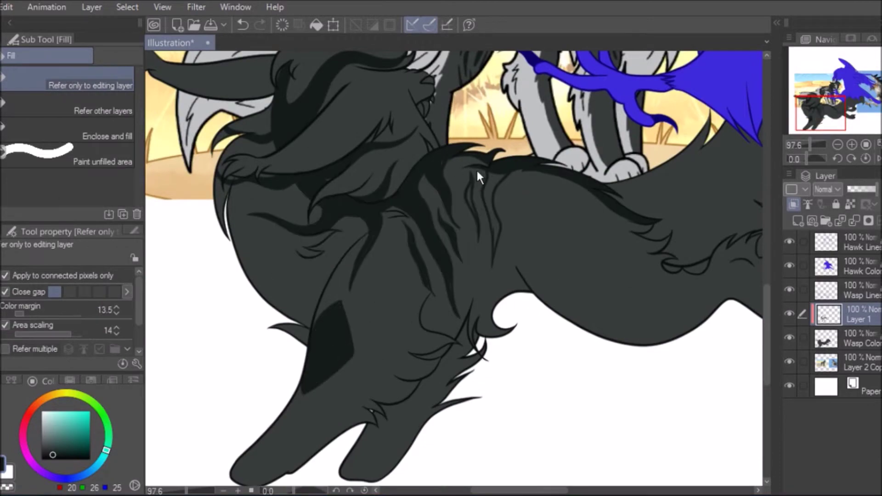
- Draw near-black stripes over the canine's flank, belly and near foreleg with the Turnip pen
key(p)
scroll(476, 168, up, 2)
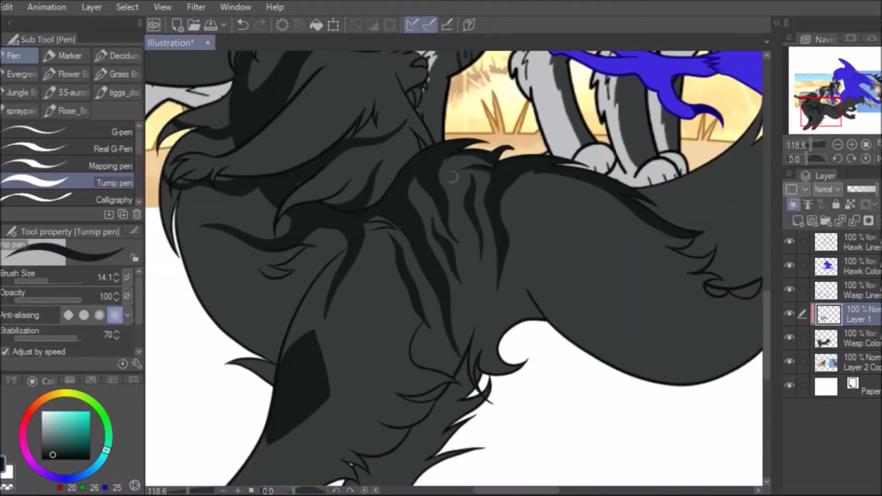
scroll(543, 301, down, 4)
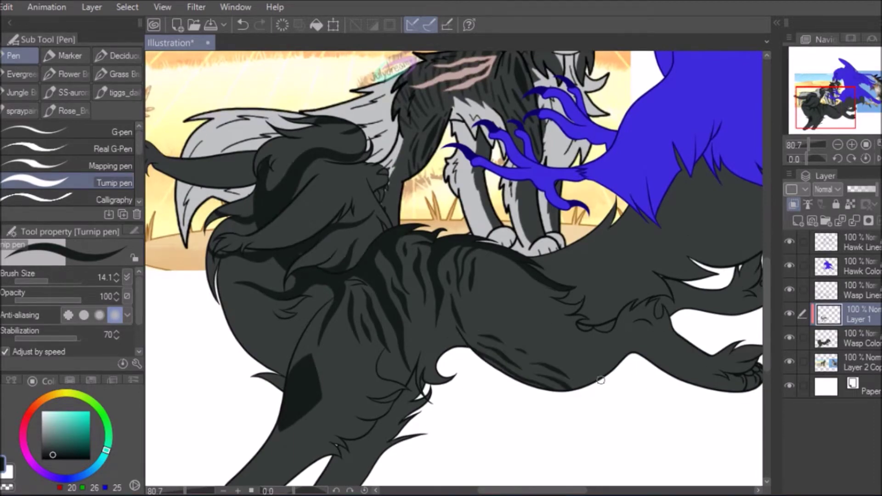
scroll(569, 363, up, 4)
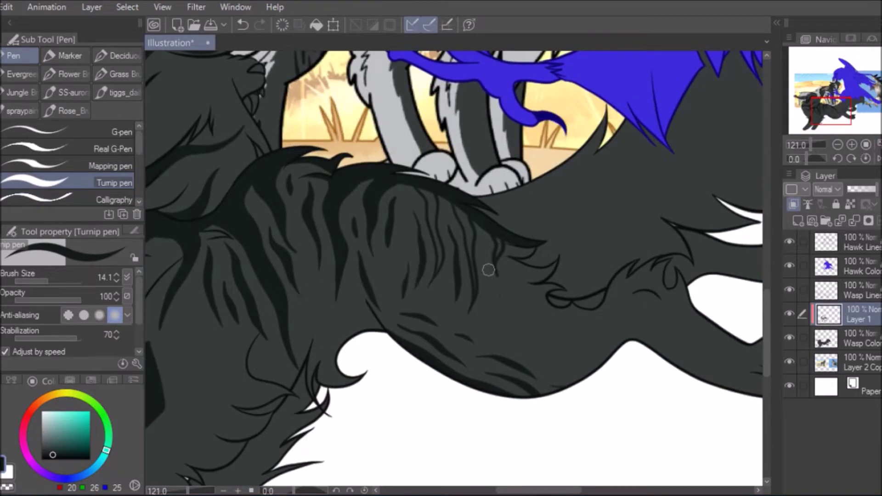
scroll(452, 146, down, 5)
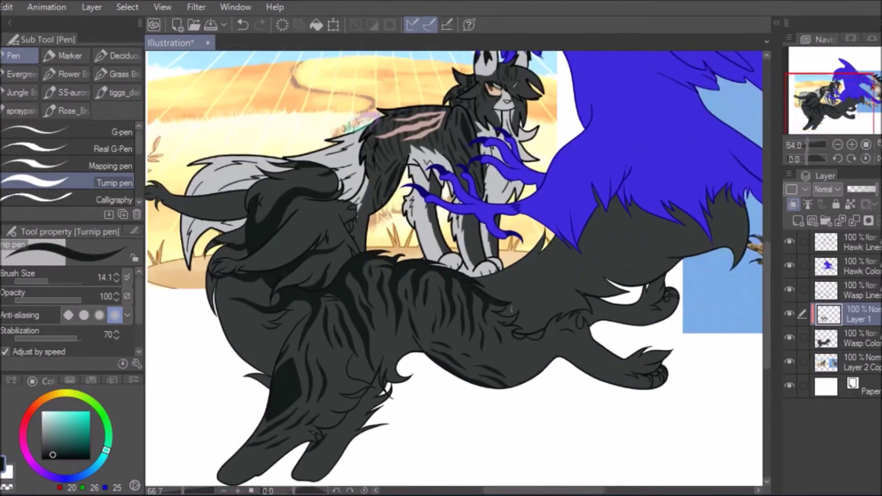
scroll(361, 158, up, 4)
scroll(322, 184, down, 3)
- Lasso the head, neck and back, soften the markings there with a dark grey soft airbrush and Blur, and deselect
key(m)
mouse_move(314, 127)
mouse_down()
mouse_move(456, 346)
mouse_move(370, 173)
mouse_up()
key(b)
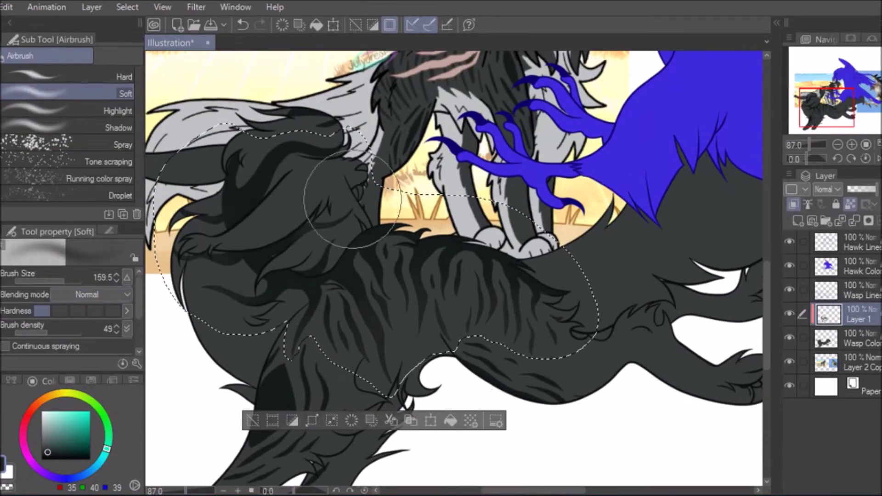
key(p)
key(j)
key(comma)
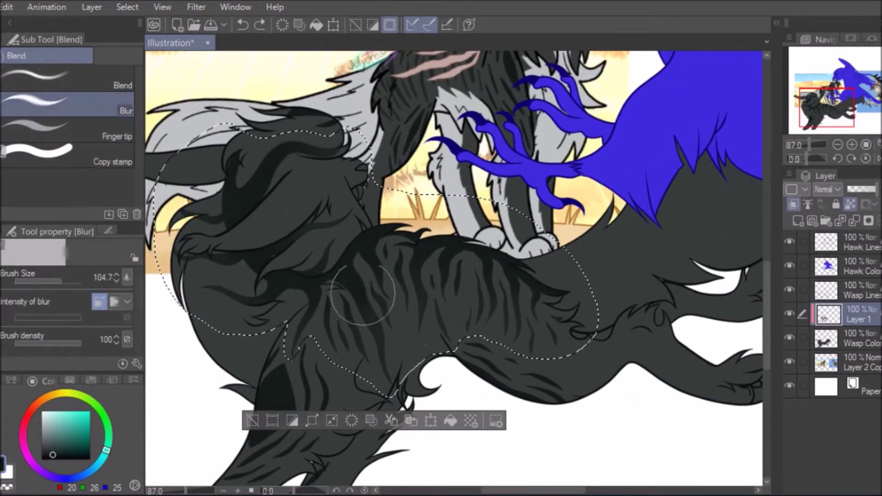
key(ctrl+d)
- Outline the canine's tail base in light grey along the rump and haunch fur and fill the whole tail
scroll(363, 294, down, 3)
key(p)
scroll(363, 294, up, 3)
key(k)
key(p)
scroll(459, 294, up, 3)
mouse_move(296, 234)
mouse_down()
mouse_move(327, 269)
mouse_move(297, 251)
mouse_move(379, 281)
mouse_move(380, 301)
mouse_up()
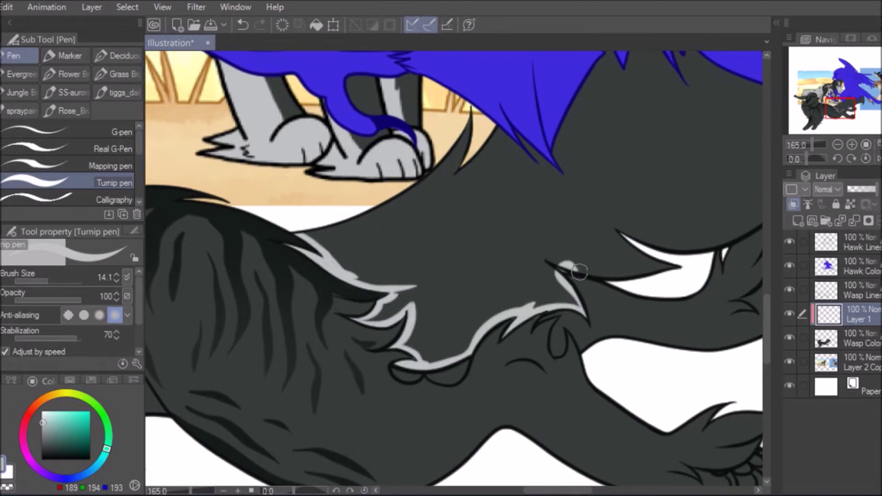
scroll(578, 271, down, 5)
key(g)
click(506, 212)
- Outline and fill light grey markings on the canine's two hind legs with an 8.4 brush
key(p)
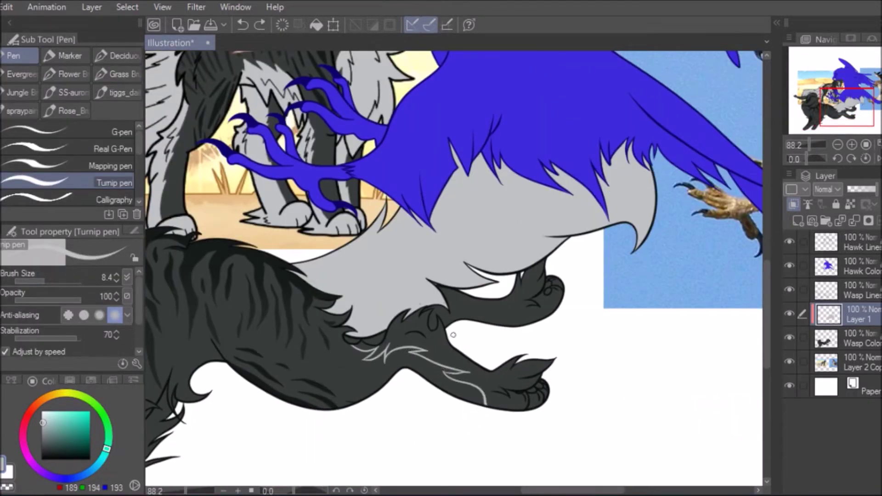
click(363, 350)
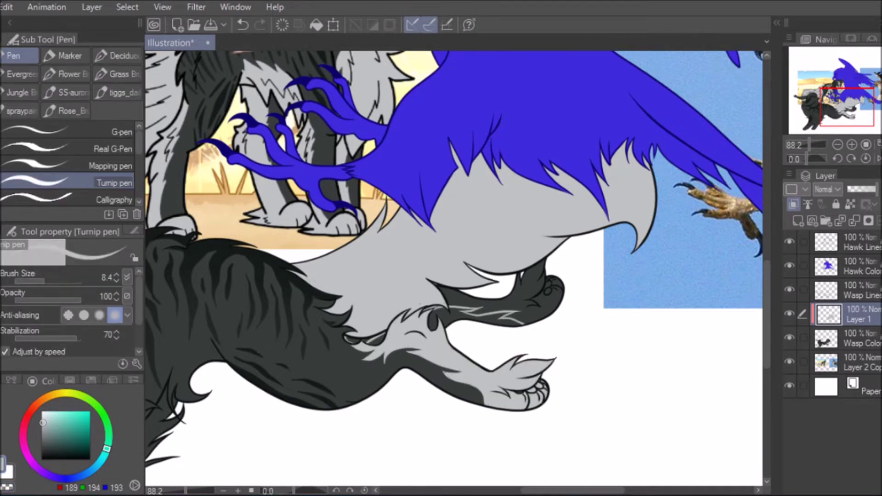
click(464, 311)
- Outline a jagged light grey marking from the front of the belly down the near foreleg and onto the far foreleg
scroll(397, 342, up, 1)
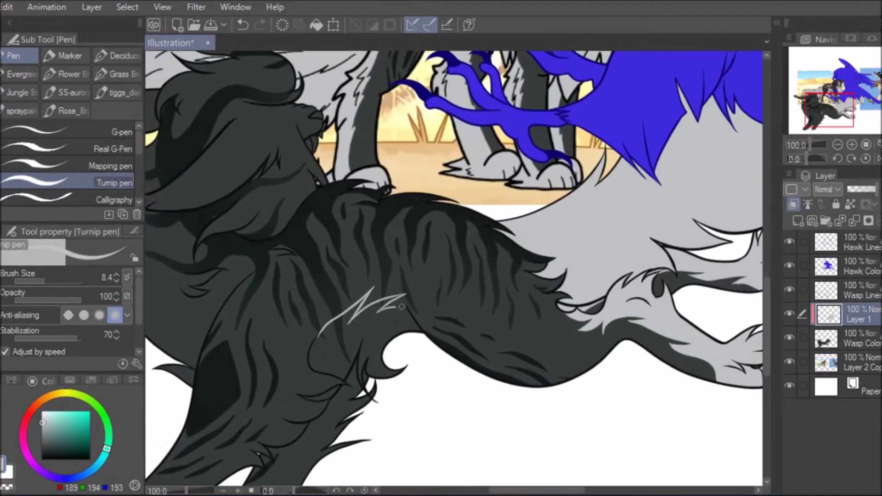
scroll(320, 348, up, 2)
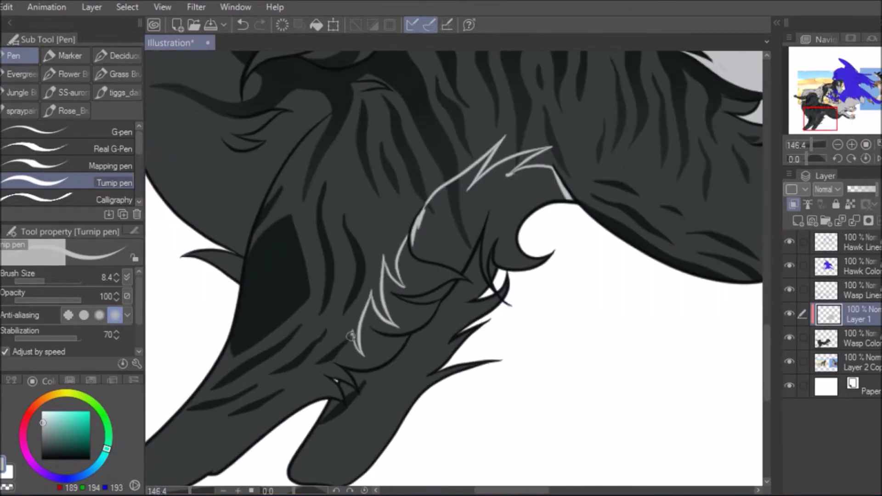
drag(353, 327, 245, 434)
scroll(325, 362, down, 3)
scroll(325, 362, up, 4)
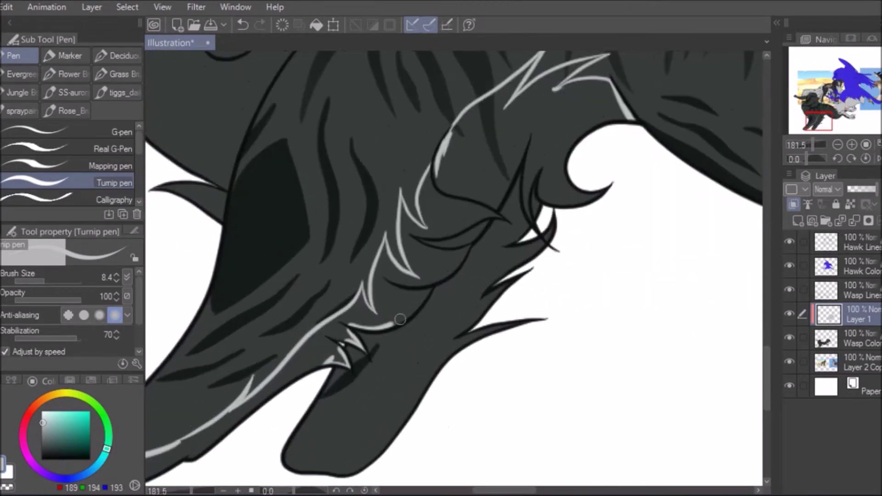
drag(426, 323, 317, 470)
drag(457, 274, 411, 316)
- Fill the outlined belly and foreleg markings with light grey and clean up their edges
key(g)
click(395, 294)
scroll(395, 294, down, 2)
key(p)
key(e)
key(p)
- Outline and fill light grey fur tufts down the canine's chest and colour its muzzle light grey
scroll(416, 190, down, 2)
drag(280, 325, 276, 347)
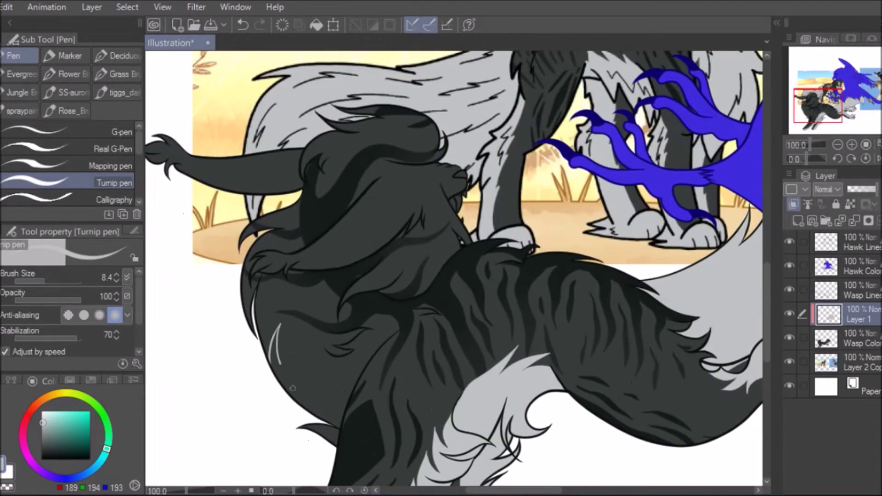
drag(290, 427, 277, 330)
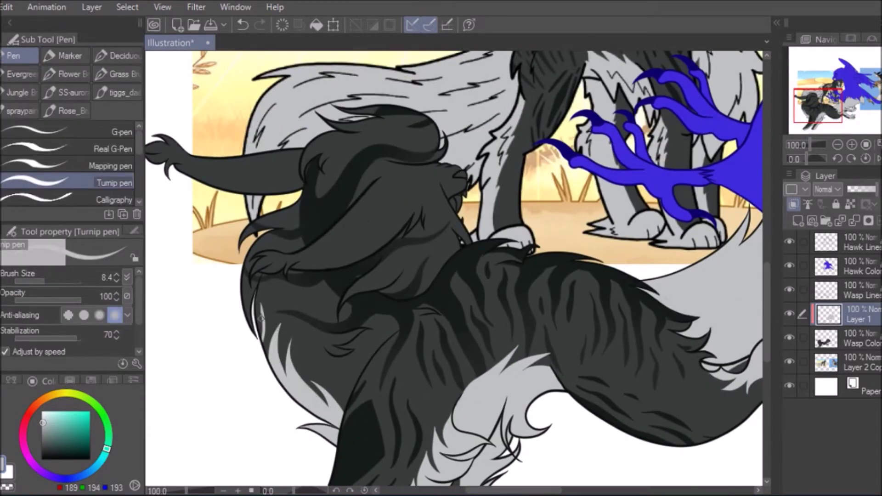
scroll(260, 305, down, 2)
scroll(421, 326, up, 4)
scroll(431, 336, down, 3)
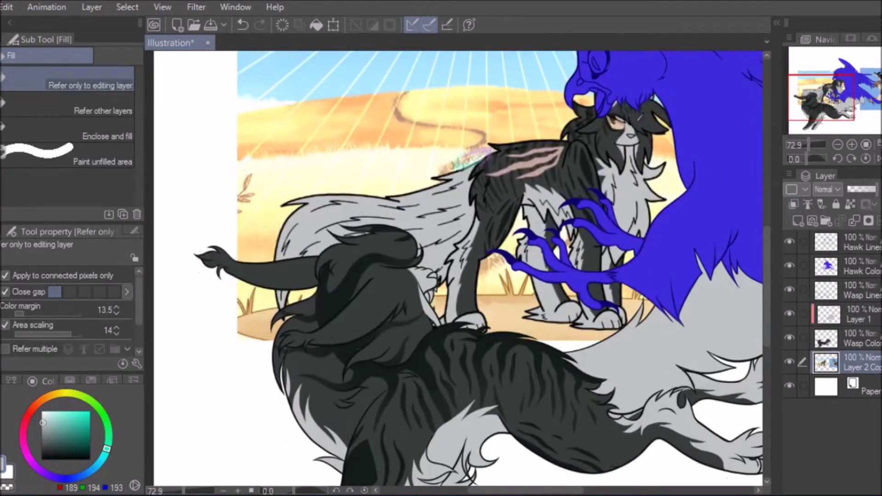
- Outline the near ear in light grey and fill both of the canine's long ears with it
scroll(339, 386, up, 4)
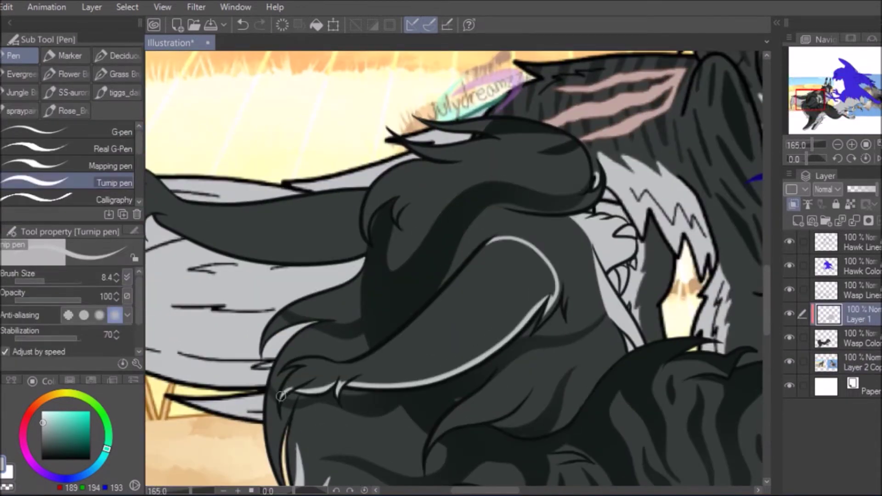
key(ctrl+z)
scroll(450, 303, down, 3)
scroll(507, 265, up, 3)
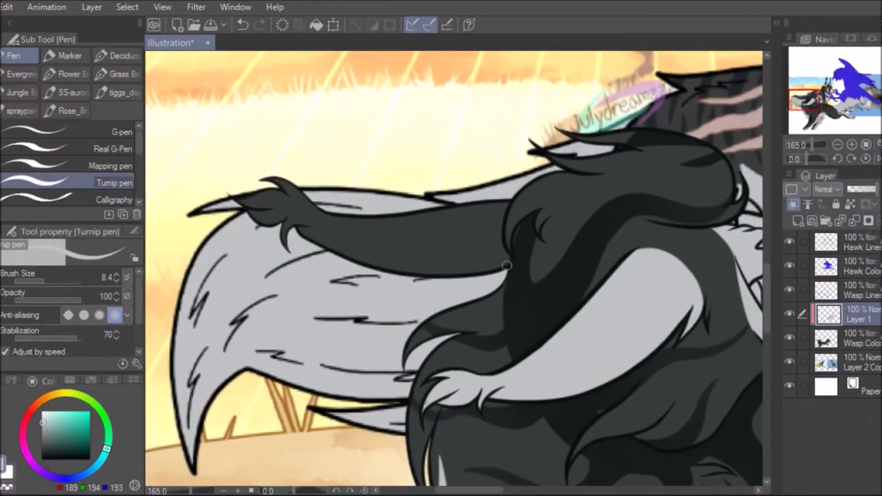
key(g)
click(501, 244)
scroll(506, 257, down, 3)
scroll(327, 315, up, 3)
- Paint near-black patches and tips on both ears on a new clipped layer, and merge the marking layers into the canine's colour layer
key(ctrl+shift+n)
key(p)
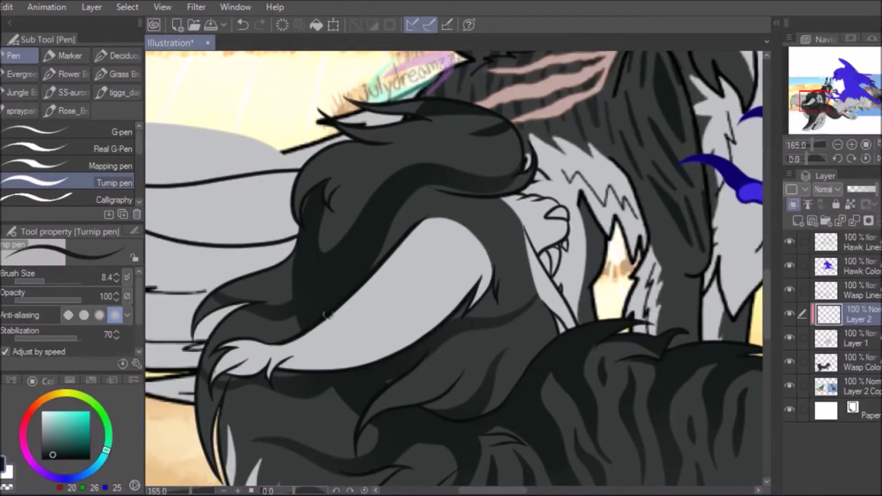
scroll(397, 232, down, 3)
scroll(364, 252, up, 3)
drag(281, 232, 418, 205)
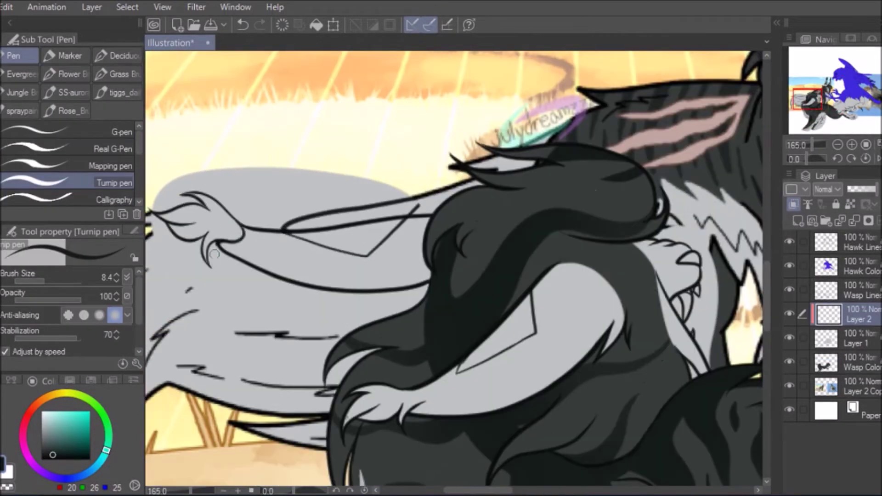
key(g)
scroll(398, 380, down, 3)
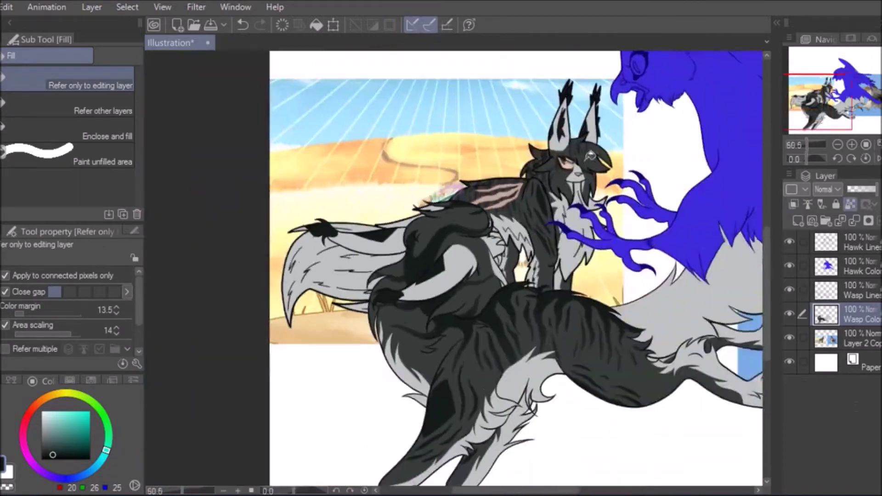
scroll(407, 273, up, 4)
key(ctrl+e)
key(ctrl+e)
- Colour the canine's nose and mouth pink and its teeth cream, and add near-black shading beneath the head fur
key(p)
drag(367, 381, 358, 414)
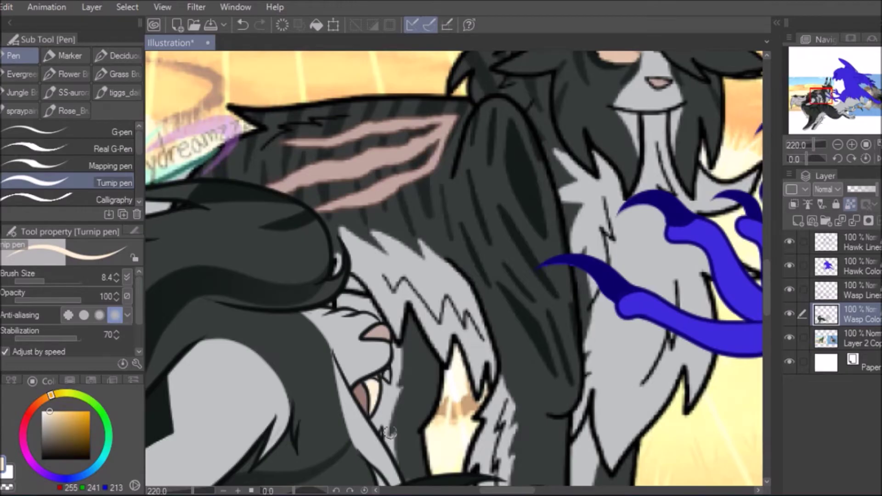
scroll(359, 386, down, 2)
alt+click(320, 330)
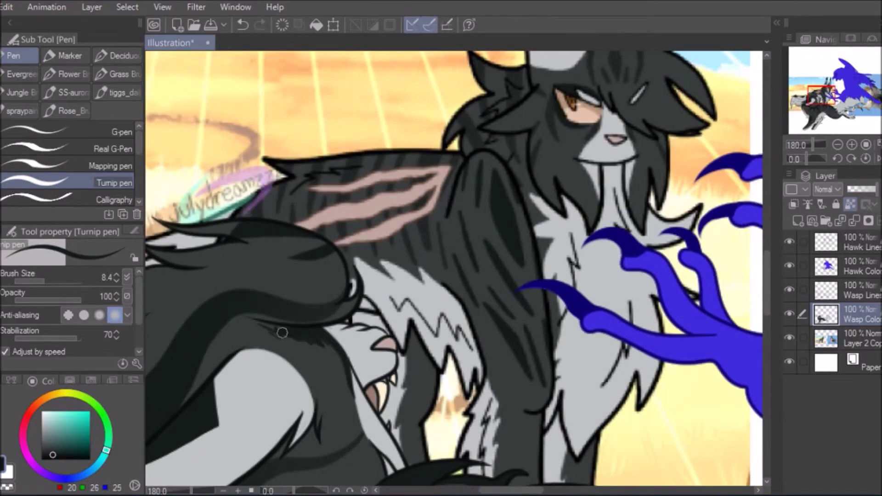
scroll(317, 330, down, 3)
- Recolour the hawk brown and paint cream speckles, wings and leg feathers on a new clipped layer with a 50.1 brush
scroll(338, 193, up, 2)
click(338, 193)
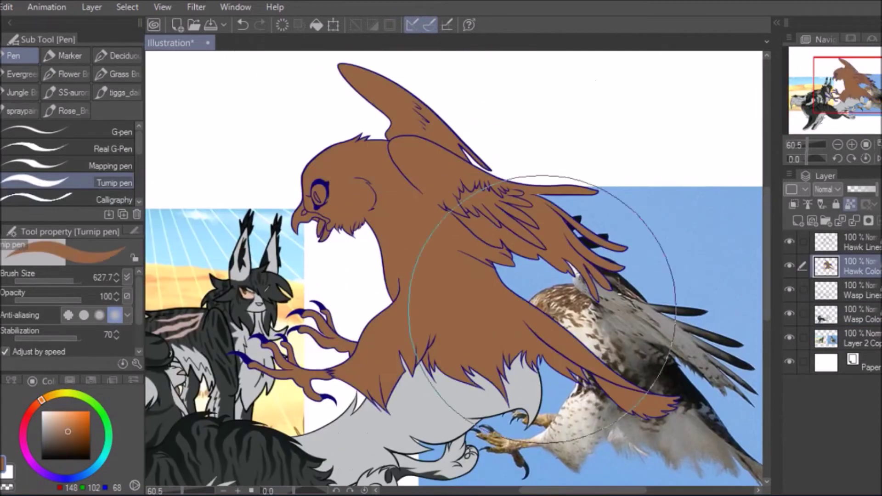
key(ctrl+shift+n)
mouse_move(370, 186)
mouse_down()
mouse_move(402, 224)
mouse_move(320, 147)
mouse_move(334, 235)
mouse_move(356, 212)
mouse_move(413, 227)
mouse_up()
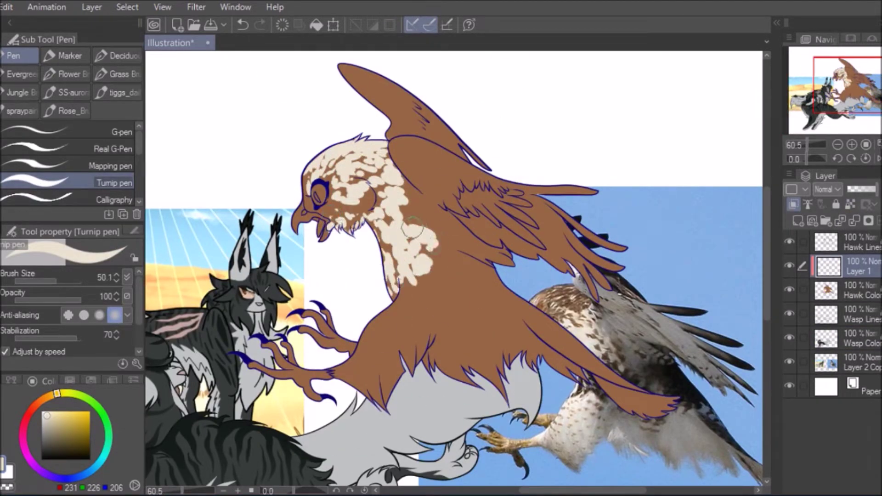
mouse_move(386, 125)
mouse_down()
mouse_move(480, 272)
mouse_move(423, 275)
mouse_move(468, 276)
mouse_move(445, 251)
mouse_move(418, 310)
mouse_move(447, 325)
mouse_move(470, 285)
mouse_move(571, 349)
mouse_up()
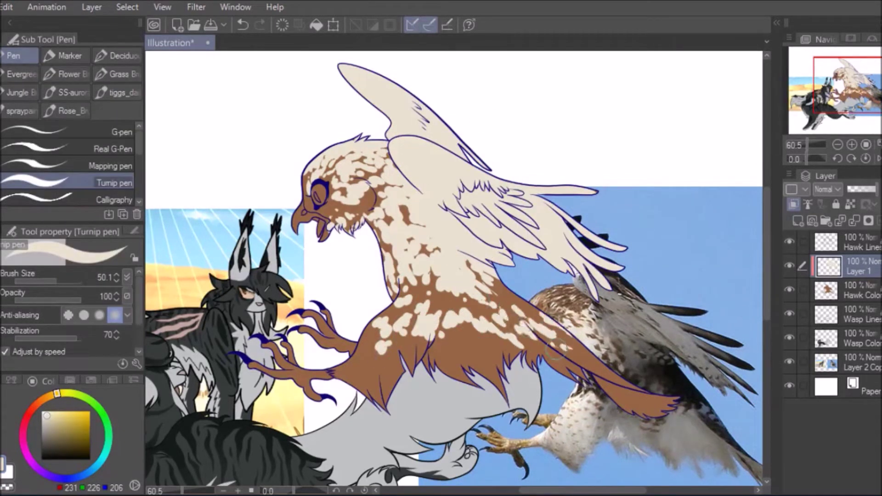
mouse_move(378, 354)
mouse_down()
mouse_move(391, 317)
mouse_move(411, 386)
mouse_up()
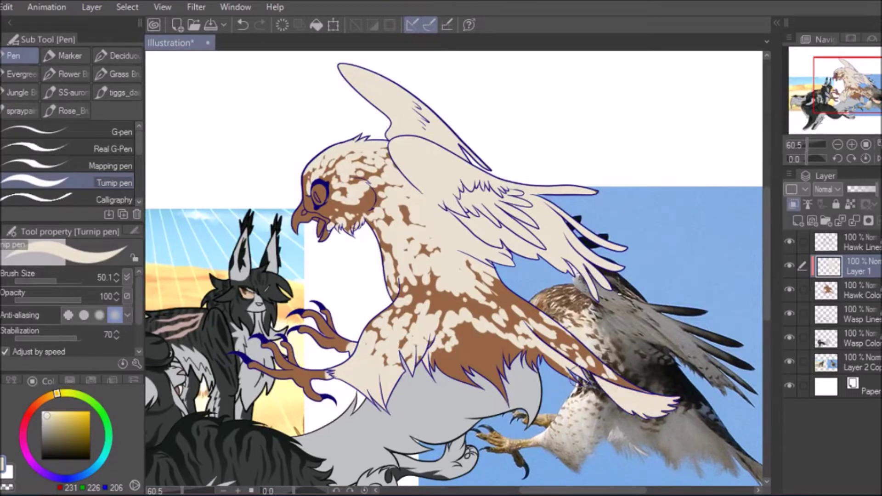
- Darken the gaps between the hawk's speckles with dark brown and draw streaks and bars on the wing feathers with a 17.5 brush
alt+click(574, 377)
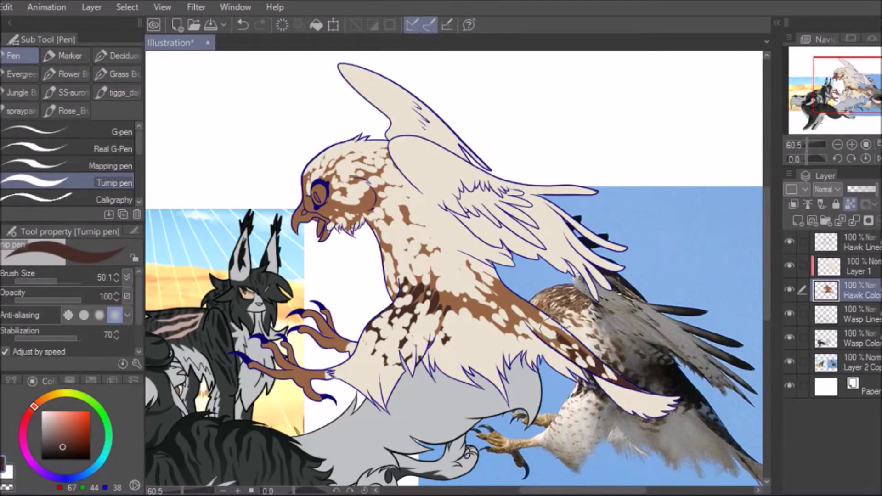
drag(583, 363, 455, 304)
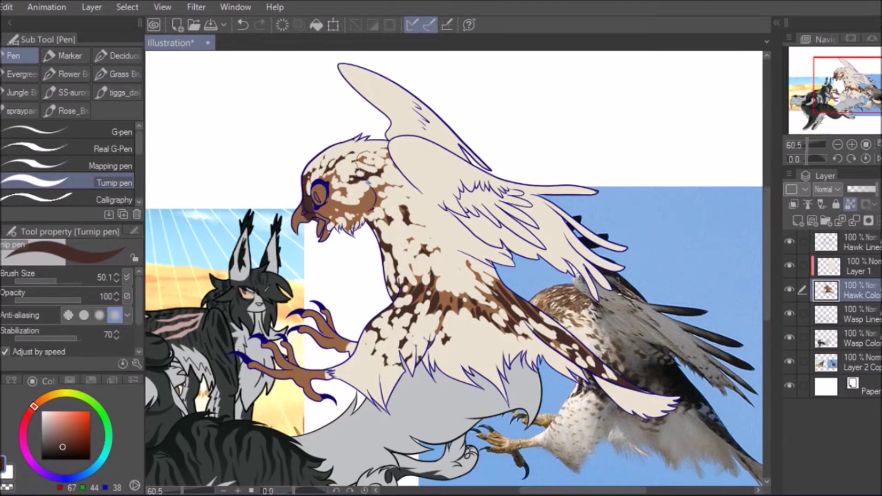
scroll(385, 171, down, 1)
key(alt+bracketright)
key(bracketleft)
key(bracketleft)
key(bracketleft)
key(bracketleft)
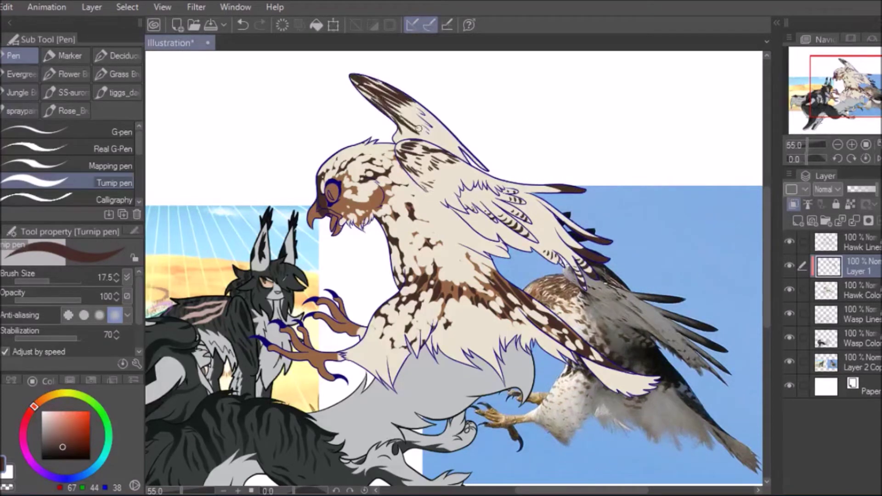
- Add mid-brown streaks to the hawk's raised wing and dark brown crescent marks on its legs
alt+click(434, 136)
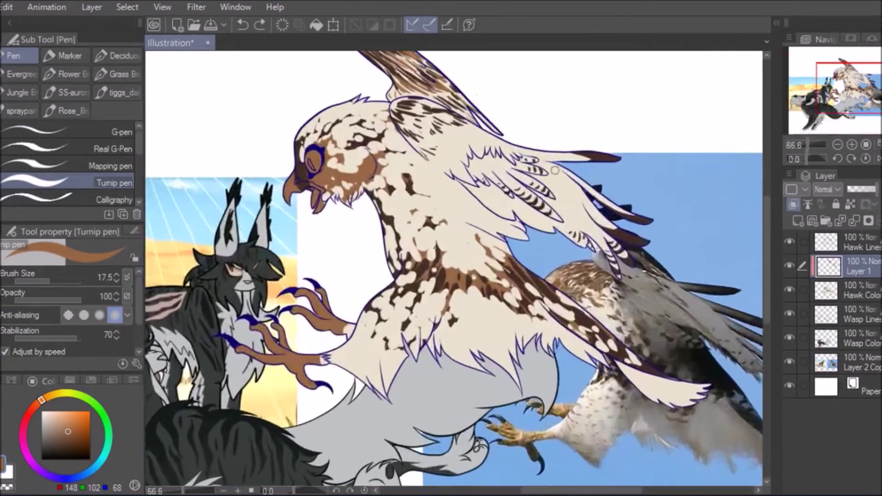
scroll(459, 281, up, 2)
alt+click(460, 281)
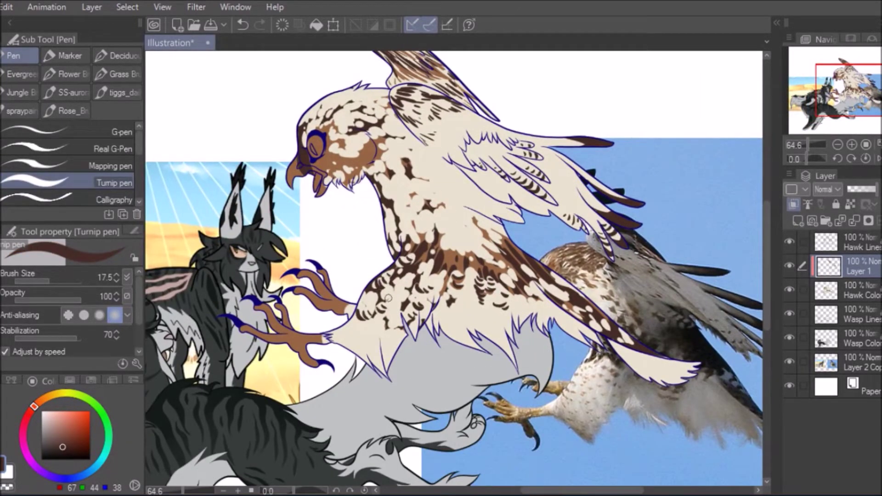
scroll(474, 300, down, 3)
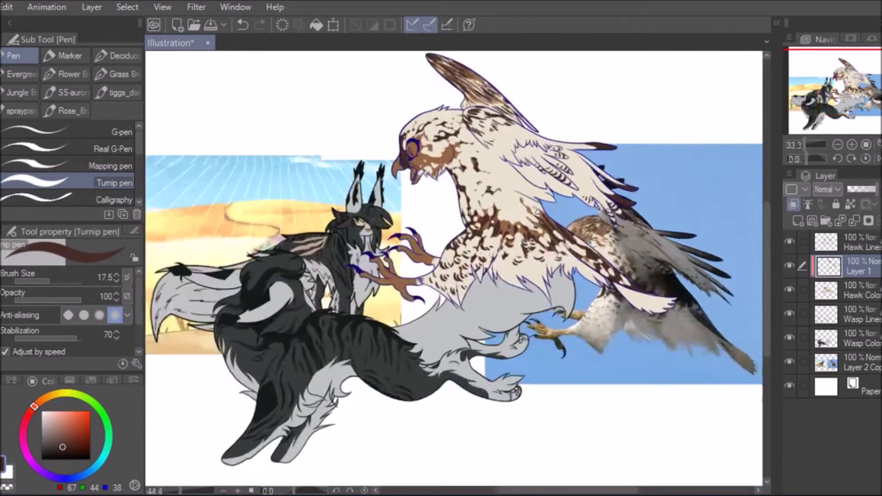
- Merge the markings into the hawk's colour layer and colour its beak and feet tan
scroll(474, 301, up, 4)
alt+click(327, 257)
key(ctrl+e)
scroll(327, 248, up, 3)
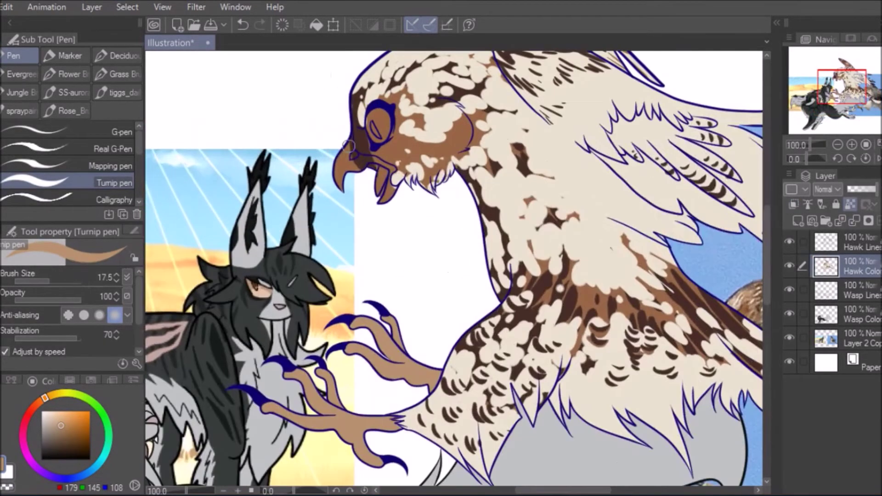
- Shift the reference images to expose the photographed hawk's head, and shade the drawn hawk's beak with a blended dark tip
scroll(340, 147, down, 3)
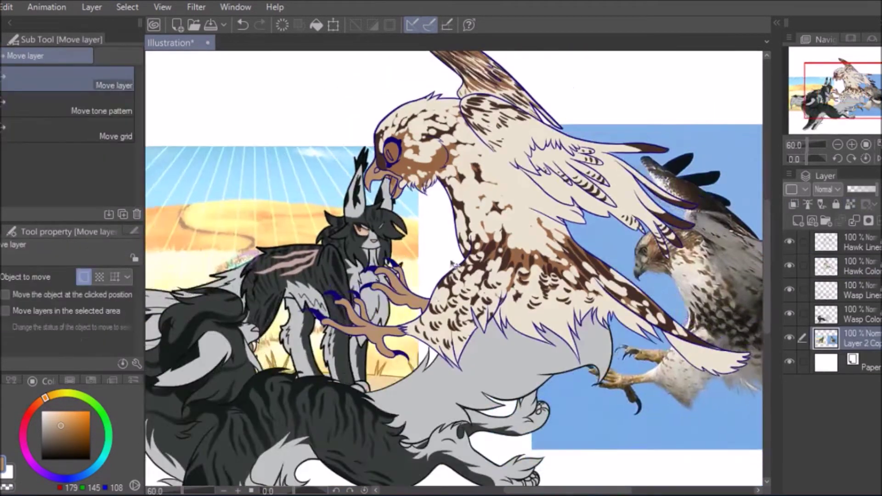
scroll(340, 184, up, 4)
key(j)
alt+click(349, 221)
drag(359, 205, 416, 249)
alt+click(410, 253)
- Paint the hawk's iris on new clipped layers with a blended red-to-orange gradient
scroll(455, 257, down, 2)
key(ctrl+shift+n)
click(81, 415)
mouse_move(390, 179)
mouse_down()
mouse_move(405, 197)
mouse_move(397, 216)
mouse_move(388, 198)
mouse_move(391, 217)
mouse_up()
key(ctrl+shift+n)
click(94, 427)
key(j)
key(p)
key(j)
key(p)
- Add a pale orange glow and a near-black slit pupil inside the hawk's iris with a 7.5 brush
click(48, 396)
click(77, 411)
scroll(478, 160, up, 2)
drag(280, 220, 288, 260)
click(90, 454)
click(31, 410)
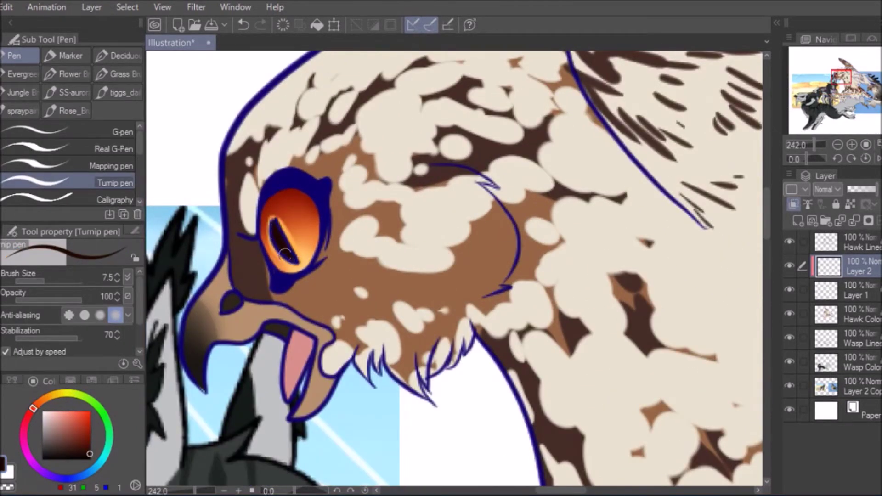
- Merge the eye layers into the hawk's colours and paint an orange glow on a new Add (Glow) layer named Eye Shine
scroll(280, 247, down, 3)
key(ctrl+e)
key(ctrl+e)
key(ctrl+shift+n)
click(54, 411)
click(65, 411)
key(j)
click(838, 189)
- Lasso the shine on the hawk's eye, shift it into place and clear the selection
key(m)
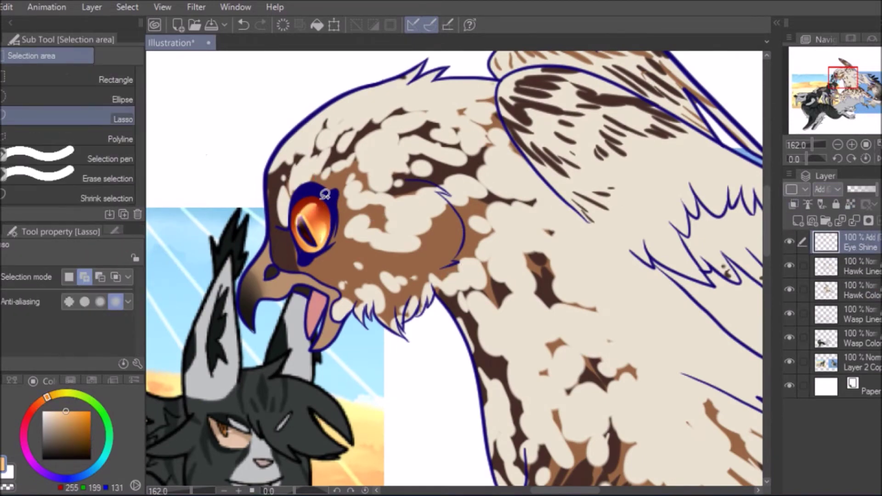
drag(290, 193, 331, 248)
key(k)
key(ctrl+d)
- Recolour the hawk's blue line art dark brown
scroll(312, 225, down, 5)
click(850, 267)
key(p)
scroll(409, 183, up, 3)
scroll(460, 230, down, 3)
- Delete the reference image layer and scale the running canine down slightly
click(850, 362)
key(Delete)
scroll(507, 245, down, 4)
scroll(507, 246, up, 2)
key(ctrl+t)
drag(197, 463, 242, 430)
key(Return)
- Merge each character's line and colour layers, including the eye shine, into single layers named Hawk and Wasp
key(m)
scroll(459, 230, down, 1)
click(850, 266)
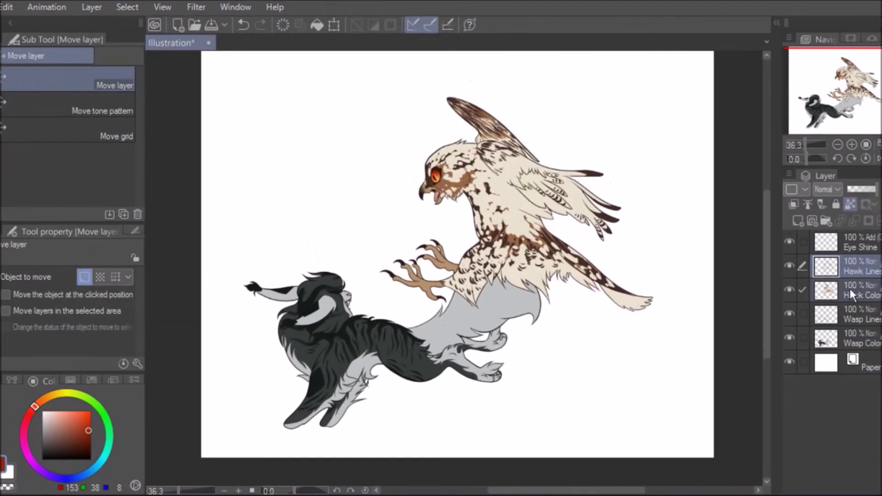
ctrl+click(856, 242)
scroll(625, 152, up, 2)
click(848, 234)
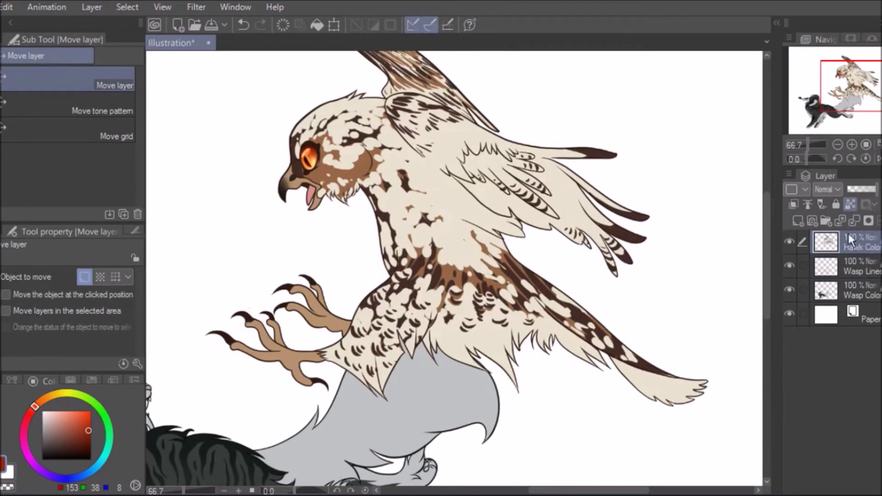
click(866, 269)
- Create a Sky layer behind the characters and fill it with a vertical blue-to-white gradient
key(ctrl+minus)
click(803, 224)
key(g)
click(97, 179)
key(ctrl+minus)
drag(414, 101, 416, 429)
- Paint a tan grass field behind the characters on a new layer with the grass texture brushes
key(ctrl+shift+n)
key(p)
click(105, 200)
mouse_move(216, 255)
mouse_down()
mouse_move(275, 259)
mouse_move(605, 335)
mouse_move(416, 299)
mouse_move(229, 317)
mouse_up()
click(105, 183)
mouse_move(643, 354)
mouse_down()
mouse_move(239, 340)
mouse_move(612, 360)
mouse_up()
- Add darker tan grass along the horizon on another new layer with Grass Texture 7 at size 300.2
key(ctrl+shift+n)
click(79, 423)
click(73, 421)
click(69, 281)
mouse_move(652, 294)
mouse_down()
mouse_move(505, 285)
mouse_move(253, 248)
mouse_up()
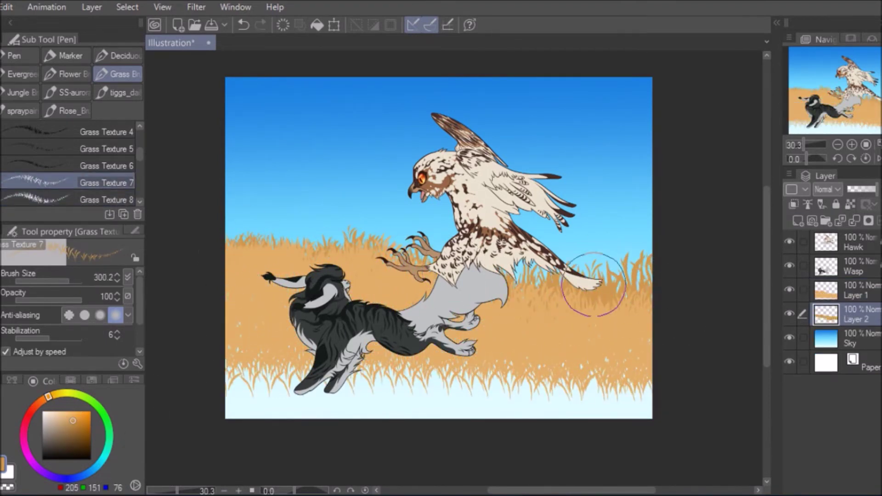
- Add fine Grass Texture 6 tufts along the horizon and brush darker orange grass over the main field layer
click(140, 201)
click(106, 148)
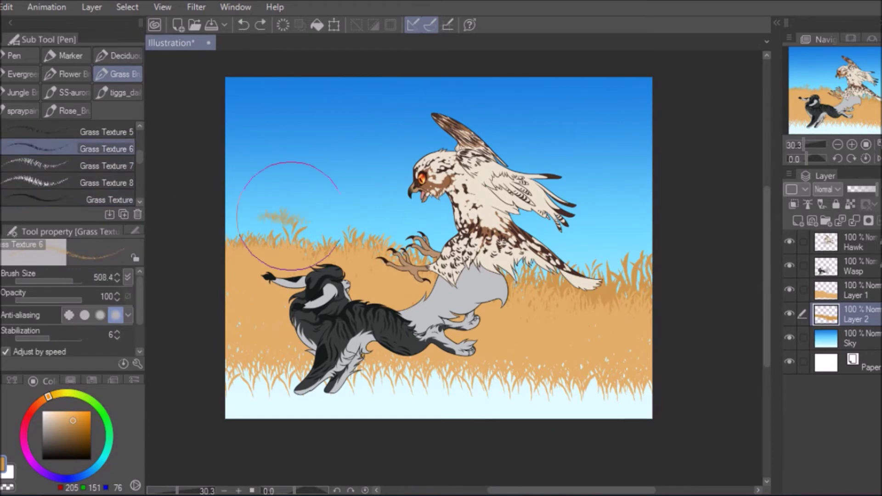
alt+click(580, 276)
ctrl+shift+click(564, 307)
click(45, 399)
click(73, 418)
mouse_move(506, 345)
mouse_down()
mouse_move(601, 334)
mouse_move(506, 322)
mouse_up()
click(105, 166)
drag(367, 321, 301, 312)
key(ctrl+z)
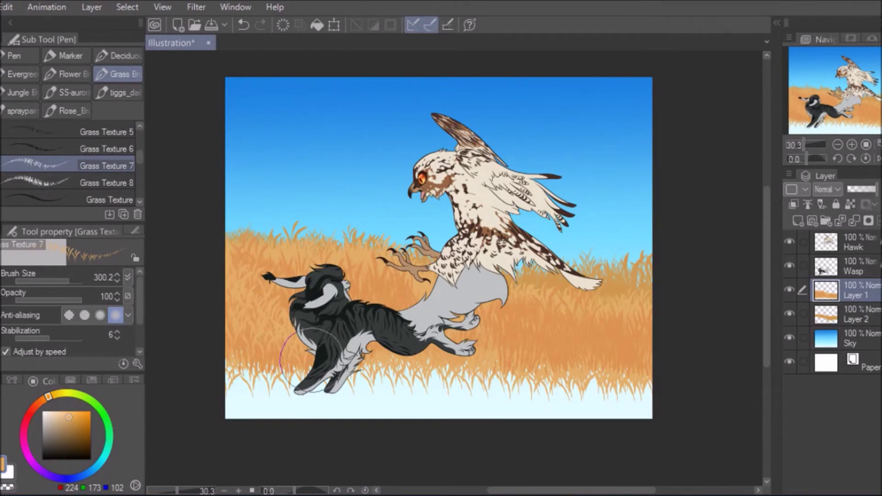
key(ctrl+z)
key(ctrl+z)
- Brush light orange grass blades over the field with Grass Texture 8 and Grass Texture 7
click(70, 414)
click(106, 183)
drag(255, 333, 244, 340)
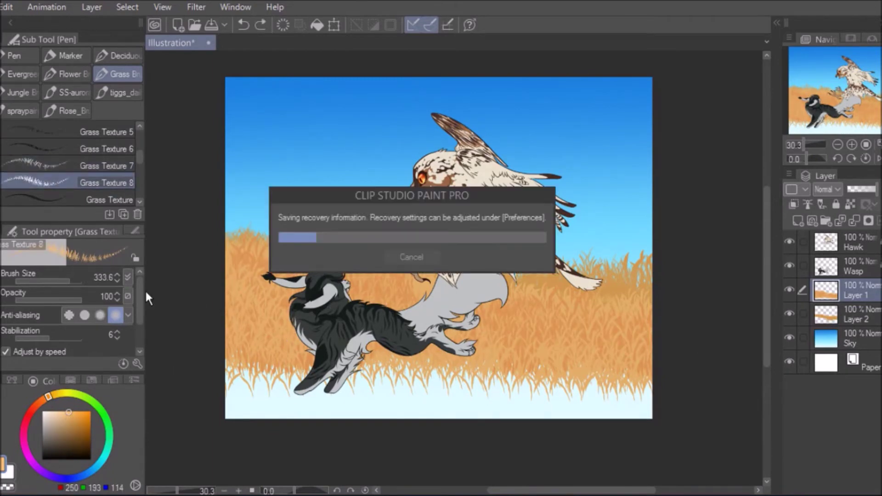
click(105, 165)
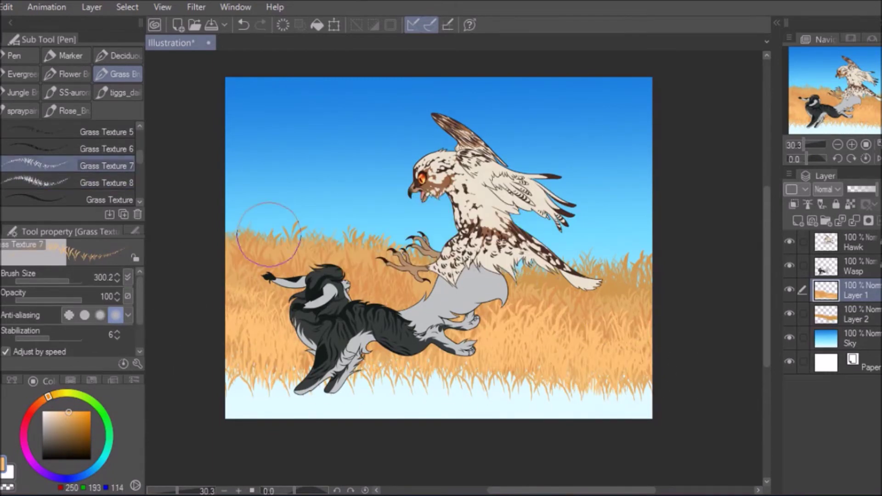
- Adjust the hue, saturation and luminosity of the distant grass behind the characters
ctrl+shift+click(272, 220)
alt+click(272, 220)
key(ctrl+u)
click(676, 346)
- Move the Front layer above the characters and paint light orange foreground grass with Grass Texture 8 at size 508.4
click(105, 183)
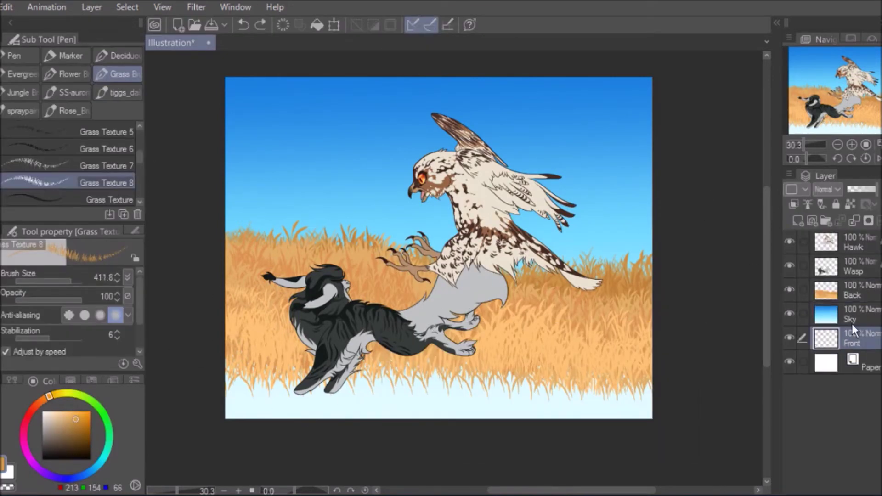
drag(850, 337, 850, 240)
click(64, 412)
drag(257, 395, 660, 374)
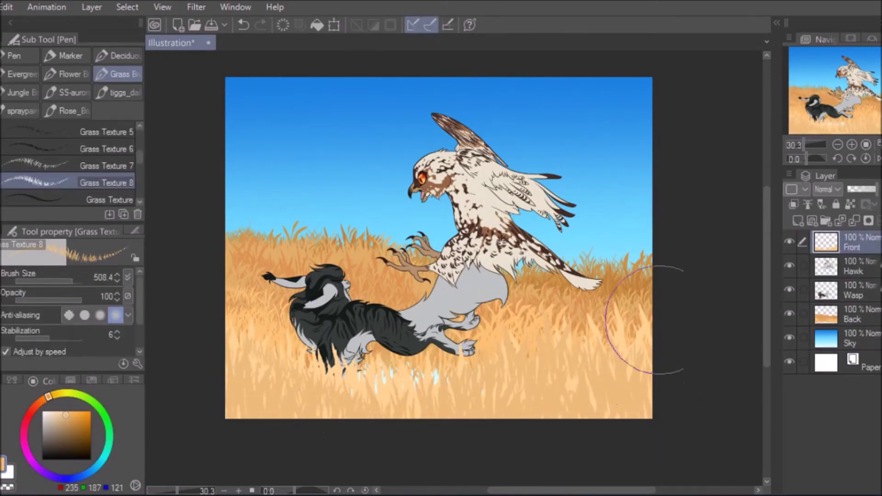
- Add large darker orange blades across the foreground grass and soften the Front layer with blur
mouse_move(227, 315)
mouse_down()
mouse_move(329, 326)
mouse_move(423, 453)
mouse_up()
drag(598, 368, 455, 358)
click(196, 7)
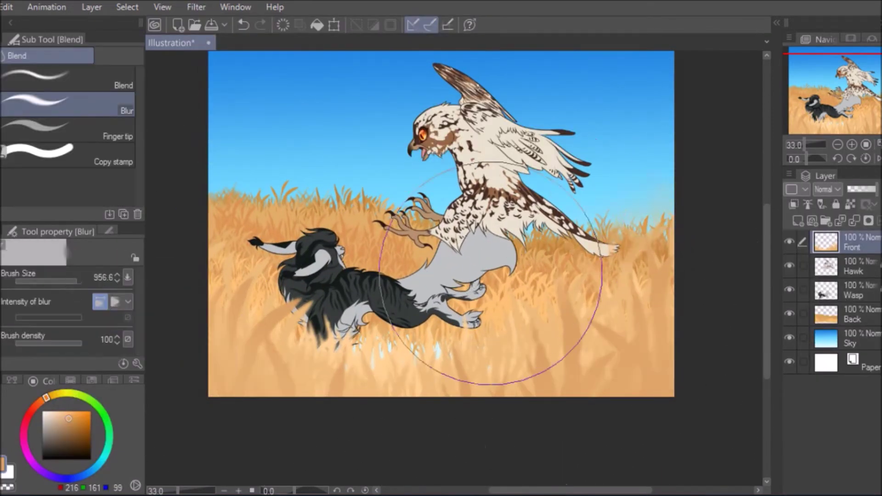
drag(610, 196, 394, 364)
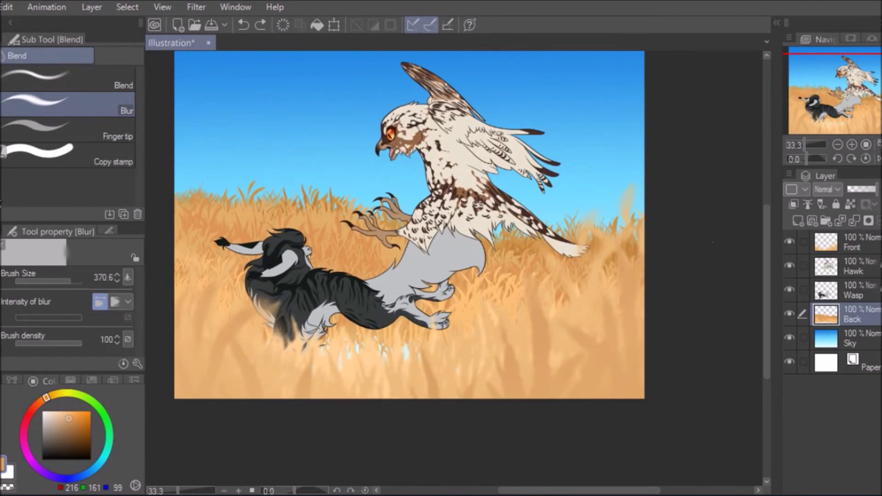
- Paint pale blue clouds on the Clouds layer with the Turnip pen at size 94.2 and fade their undersides with blur and soft airbrush
key(p)
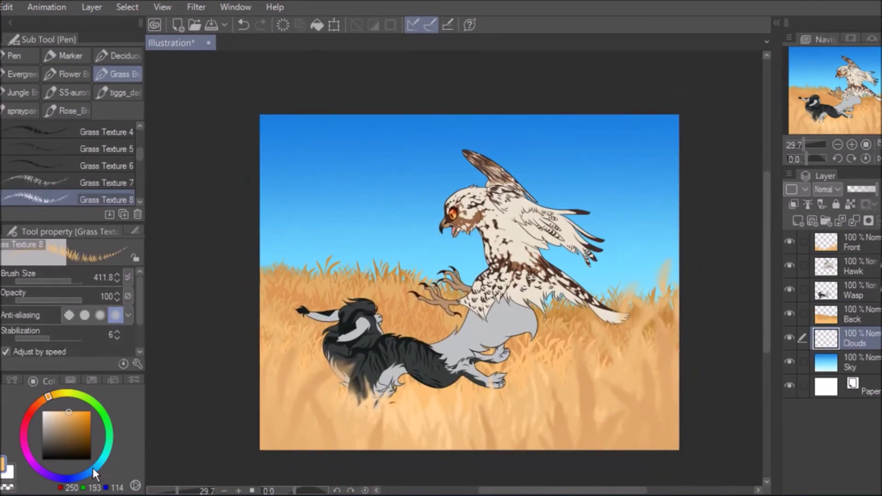
click(115, 183)
mouse_move(358, 152)
mouse_down()
mouse_move(441, 230)
mouse_move(322, 207)
mouse_move(478, 257)
mouse_move(390, 207)
mouse_up()
drag(643, 179, 549, 174)
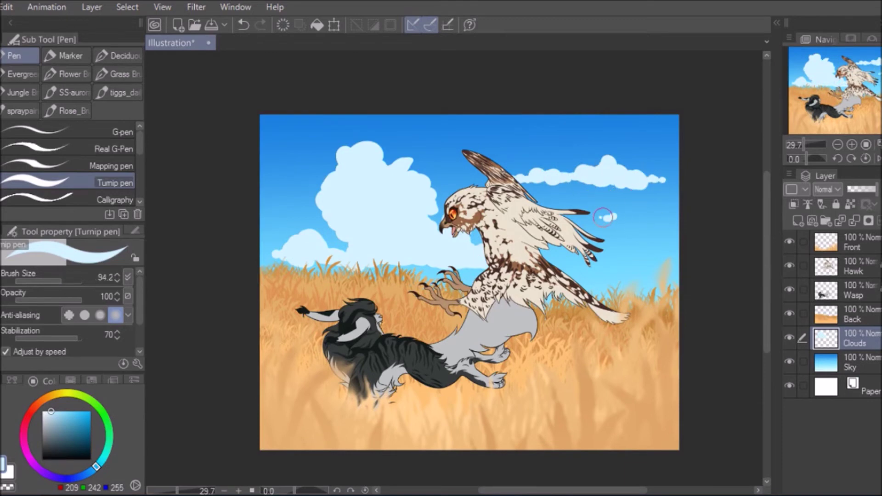
key(j)
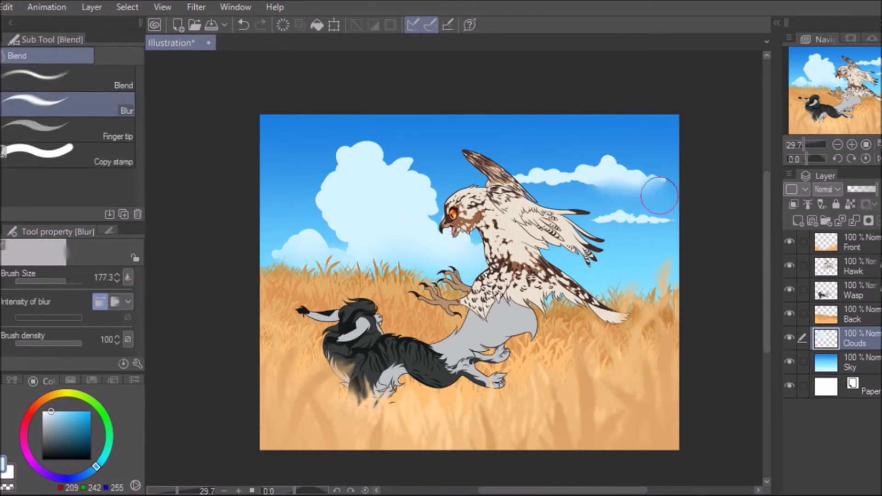
key(b)
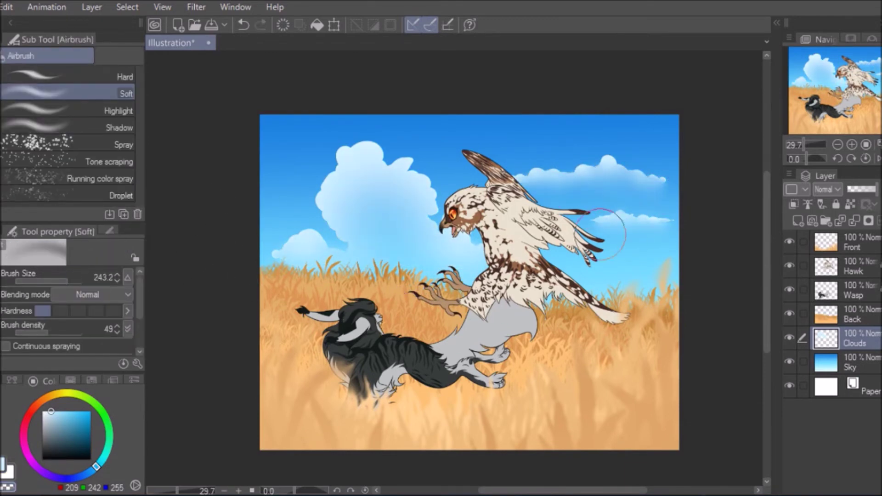
- Erase curved gaps in the clouds with the Hard eraser at size 76.3 and soften them with Blur at size 104.7
key(e)
key(ctrl+z)
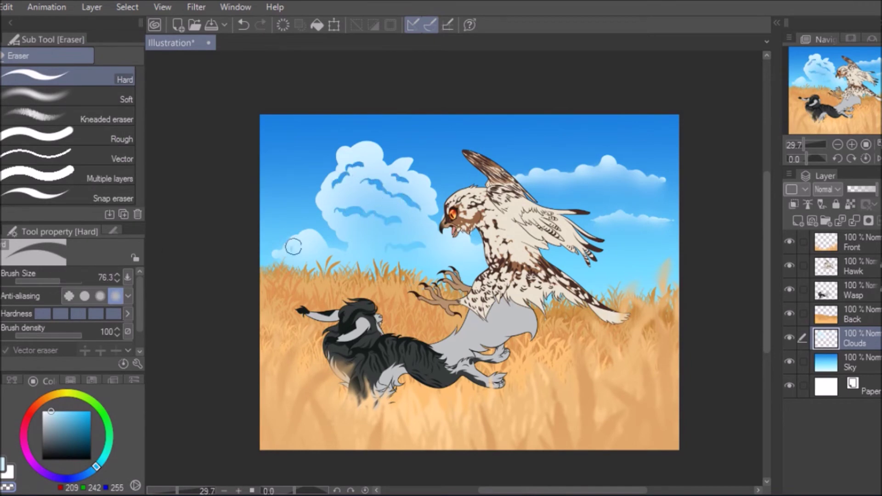
key(j)
key(bracketleft)
key(bracketleft)
scroll(403, 219, up, 3)
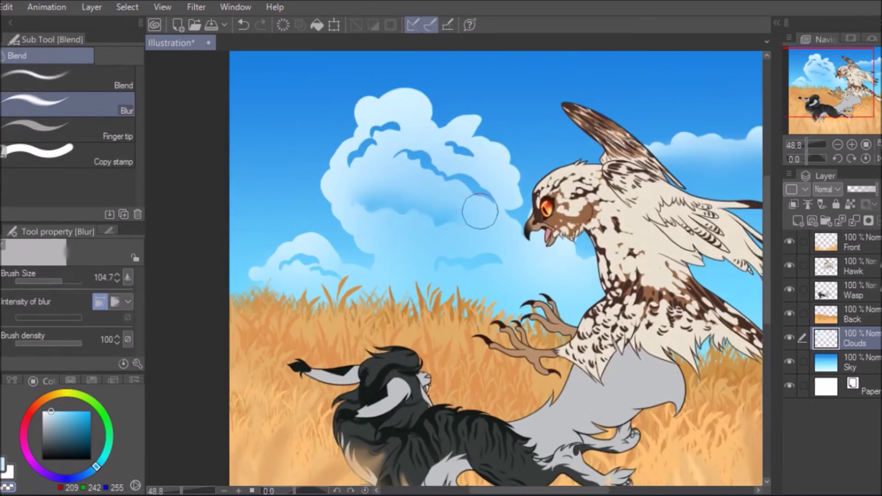
- Add lighter puffs inside the clouds with the Turnip pen and blend them with Blur at size 104.7
scroll(400, 113, down, 2)
key(p)
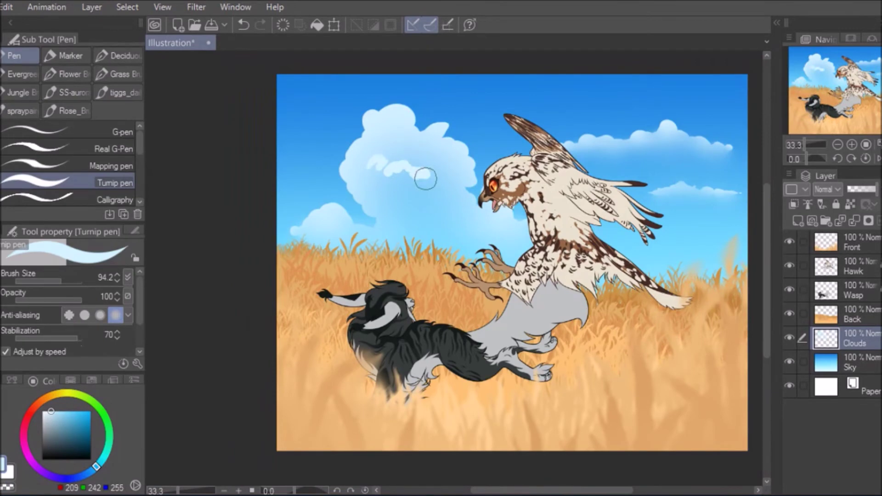
key(j)
key(bracketright)
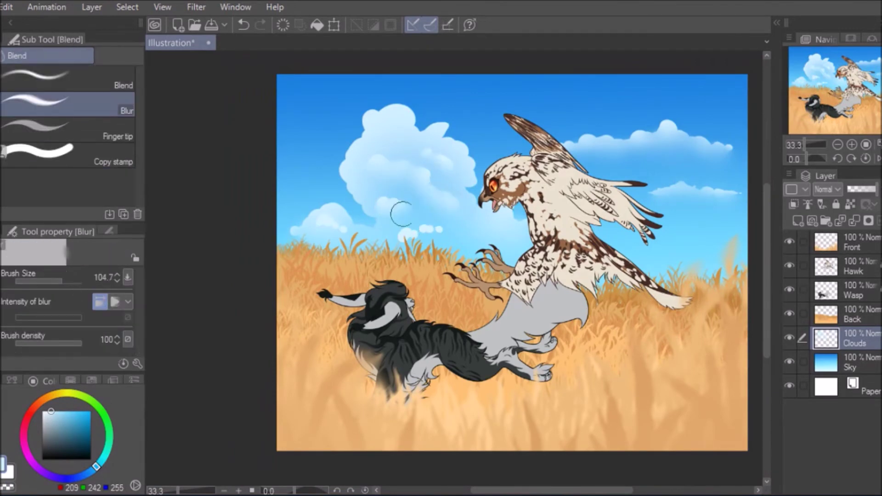
scroll(336, 238, down, 1)
key(p)
key(j)
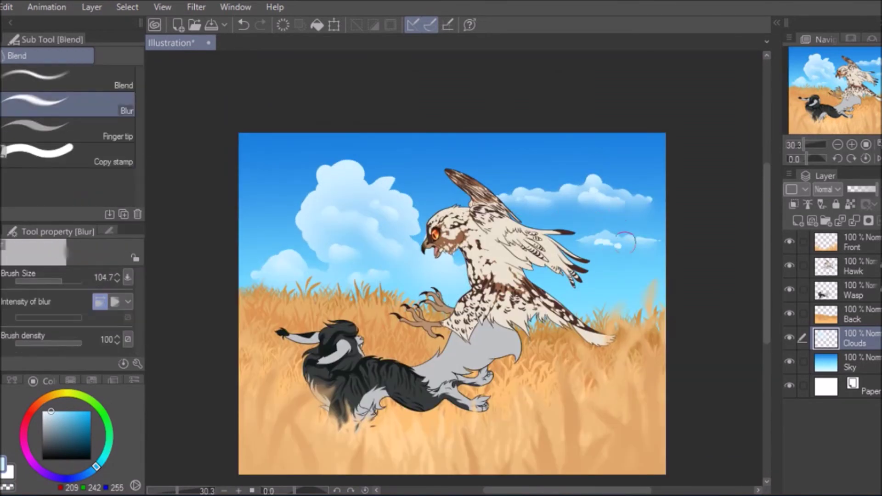
- Airbrush light yellow over the distant grass on a new layer clipped to Back, and adjust its blending mode and opacity
key(k)
scroll(620, 205, down, 2)
scroll(620, 205, up, 3)
key(ctrl+shift+n)
click(47, 400)
key(b)
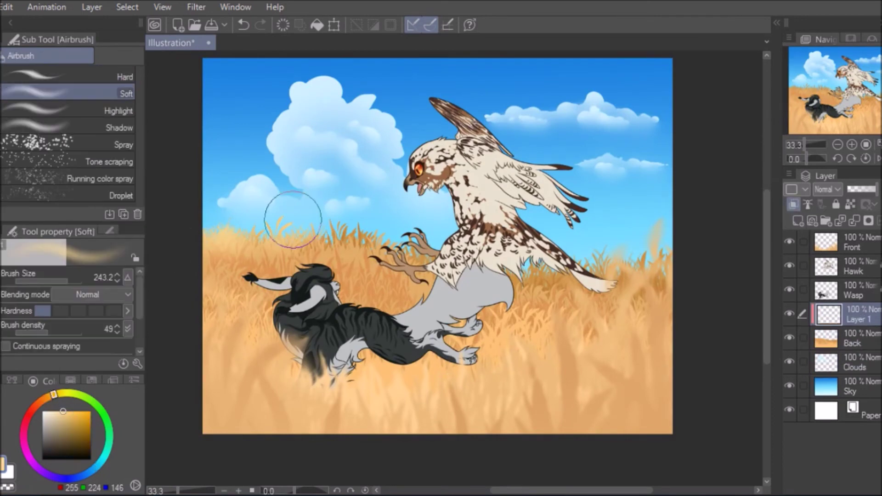
drag(256, 204, 574, 294)
drag(340, 262, 597, 303)
click(826, 189)
drag(875, 189, 870, 191)
- Airbrush light yellow highlights across the foreground grass on another new layer and adjust that layer's opacity
key(ctrl+shift+n)
drag(257, 359, 528, 363)
drag(574, 322, 699, 256)
drag(275, 349, 653, 368)
drag(873, 189, 859, 189)
- Apply a blue-to-yellow foreground-to-background gradient on clipped Vivid Light layers over the hawk and the canine
key(g)
click(66, 411)
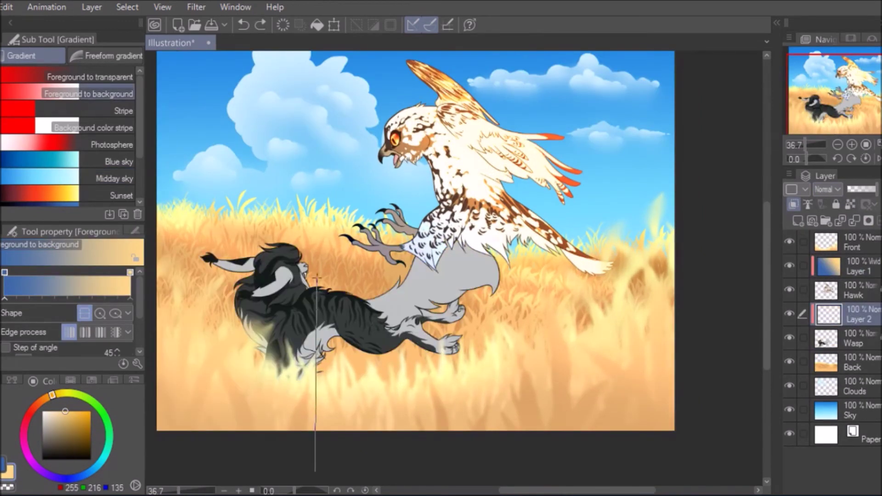
drag(320, 201, 328, 205)
- Paint blue shadows on the canine's and hawk's clipped gradient layers with the Paint and apply brush
key(b)
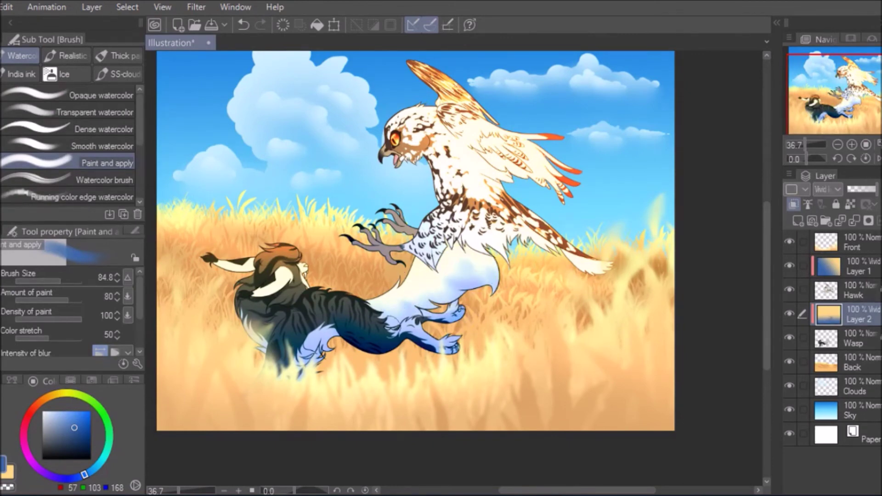
drag(322, 358, 309, 317)
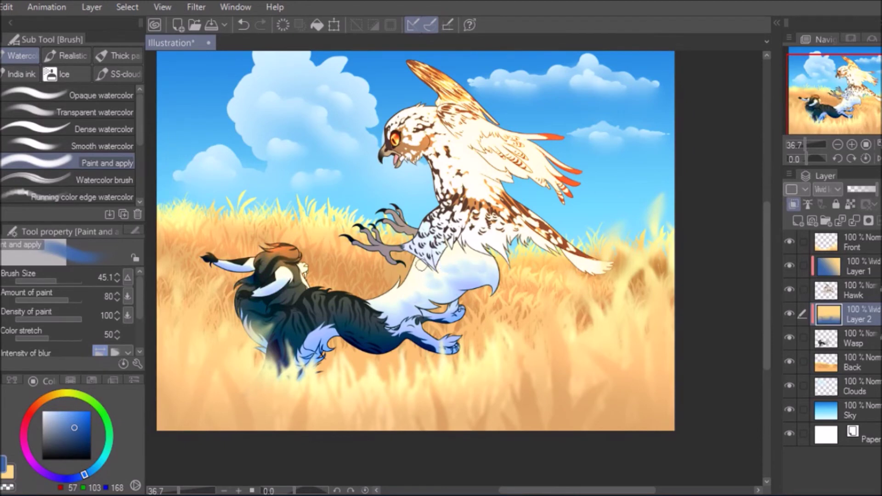
drag(421, 266, 482, 264)
click(855, 266)
mouse_move(395, 147)
mouse_down()
mouse_move(437, 184)
mouse_move(464, 184)
mouse_move(522, 159)
mouse_move(448, 92)
mouse_move(414, 229)
mouse_move(630, 265)
mouse_up()
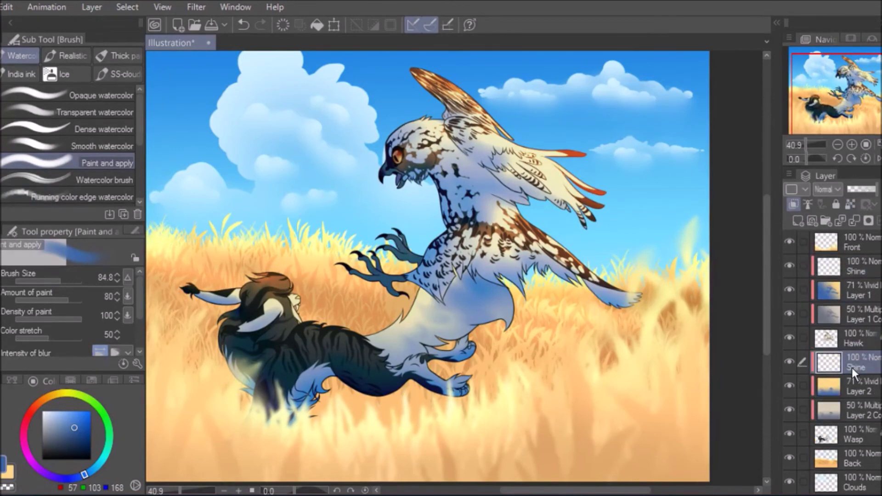
- Airbrush light orange shine on clipped Shine layers over both characters, using Add (Glow) blending, and clean it up with the eraser
key(b)
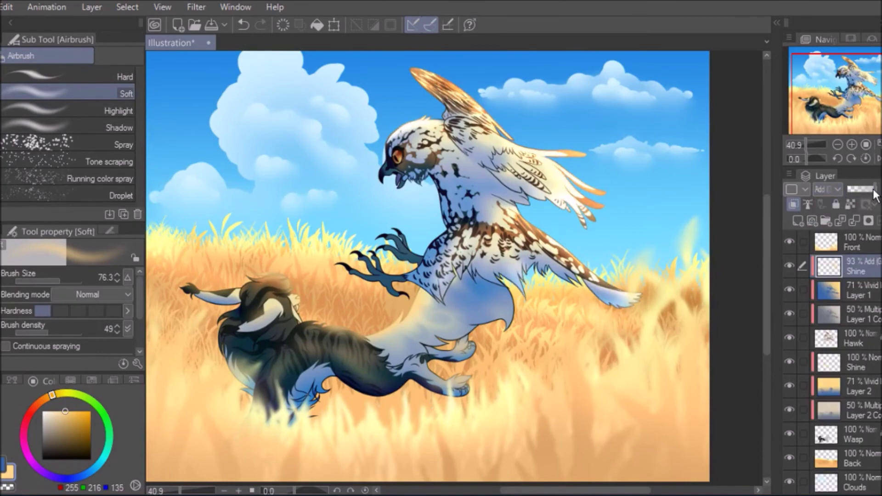
key(e)
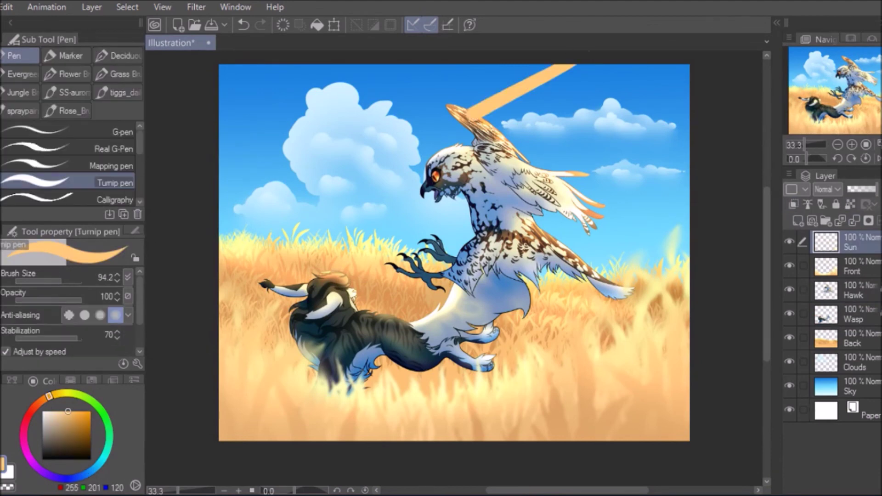
- Draw broad light orange sun rays diagonally across the picture on the Sun layer with the Turnip pen at size 94.2
drag(575, 66, 223, 271)
drag(662, 67, 336, 439)
drag(686, 83, 597, 294)
drag(455, 67, 248, 124)
- Blur the sun rays with a large brush and set the Sun layer to Add (Glow) at 36% opacity
key(j)
drag(598, 138, 414, 344)
click(826, 189)
scroll(329, 142, down, 2)
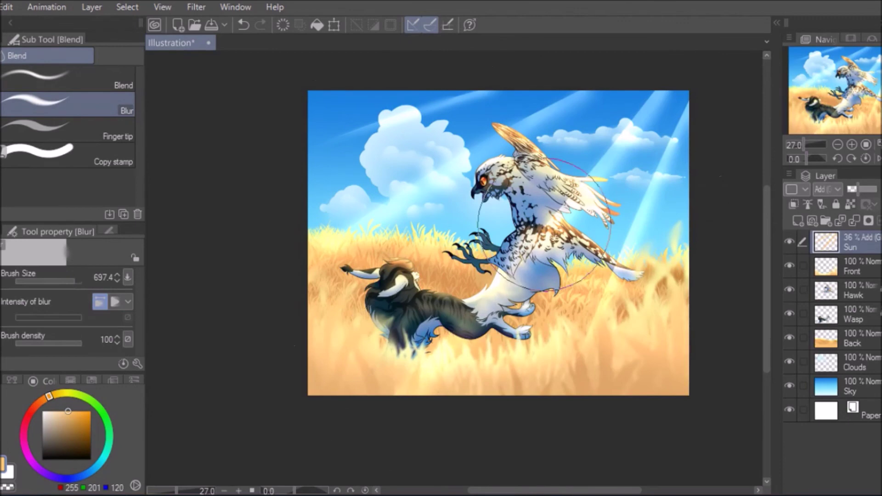
- Write a blue signature in the lower-right grass on a Signature layer with the Mapping pen at size 20, and change its blending mode
key(b)
key(p)
drag(608, 376, 621, 332)
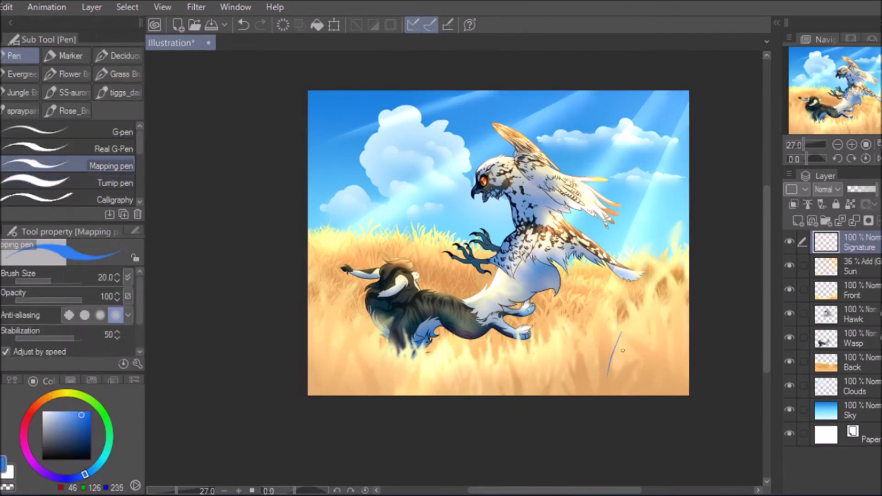
scroll(728, 337, up, 2)
key(k)
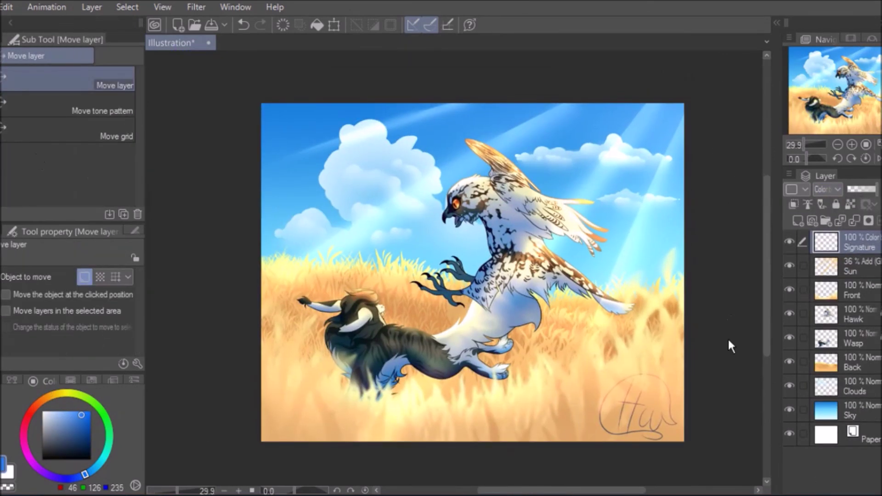